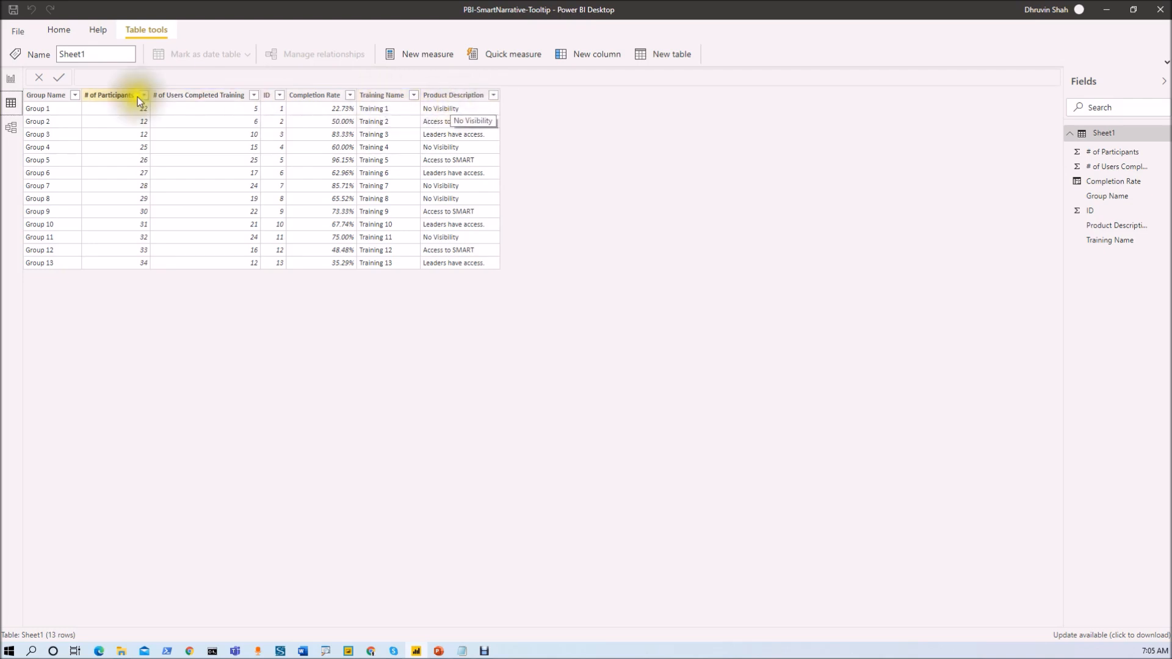
- Open the report view and examine the tooltips of the Group 1 and Group 6 bars on the LMS Training Summary page
click(12, 79)
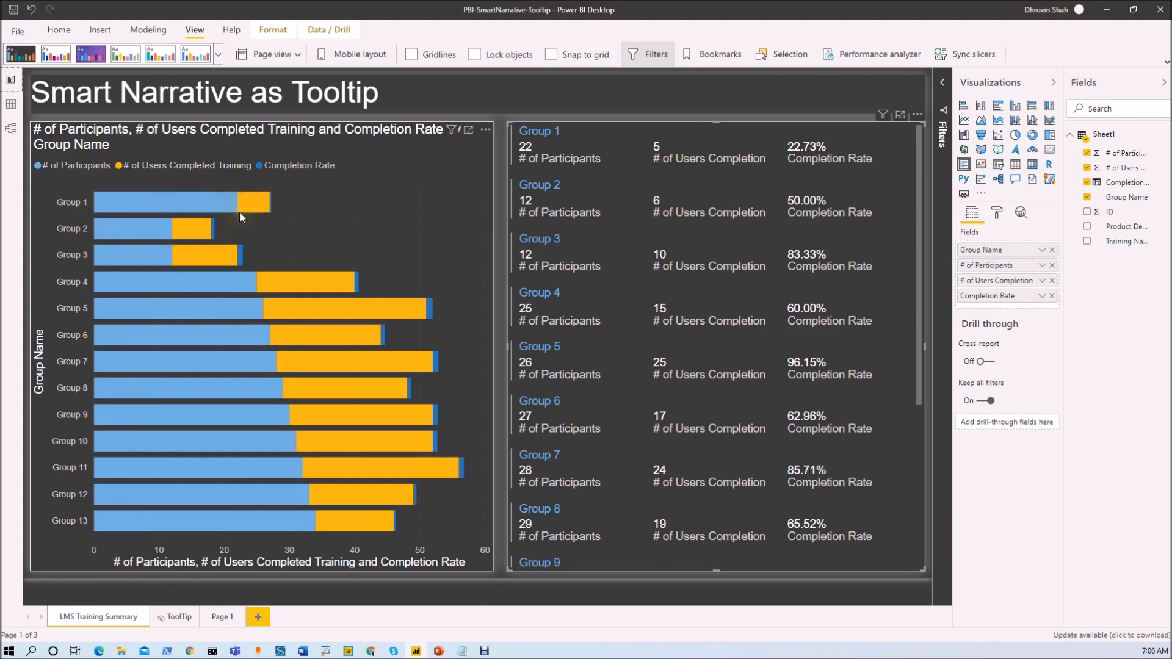
mouse_move(252, 208)
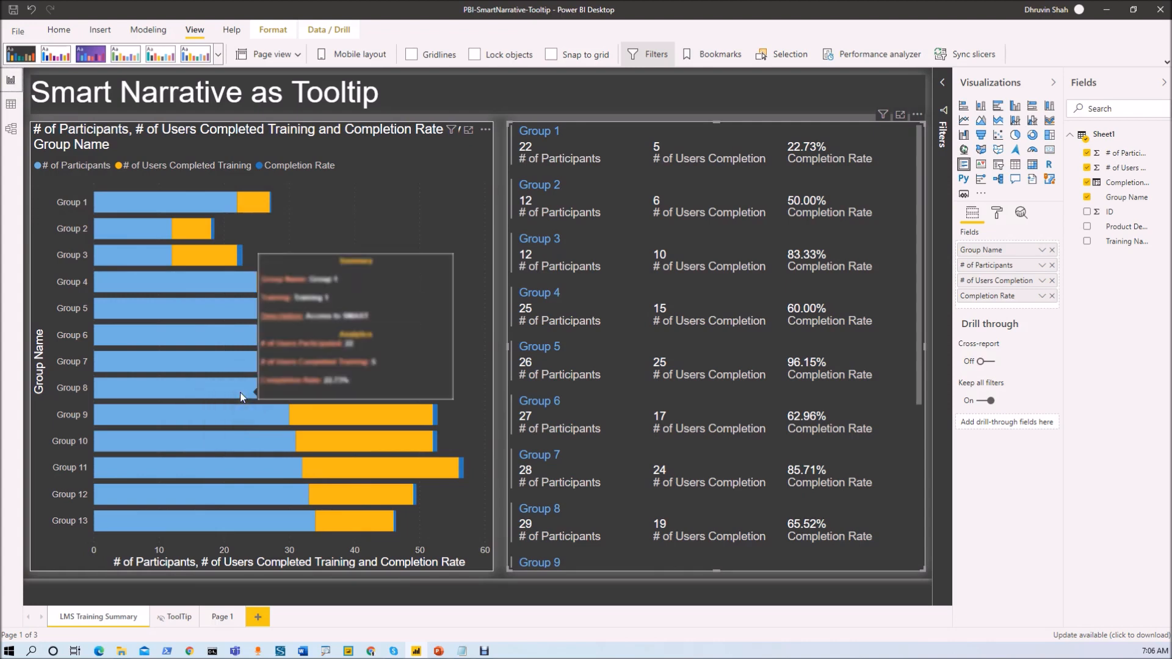
mouse_move(247, 334)
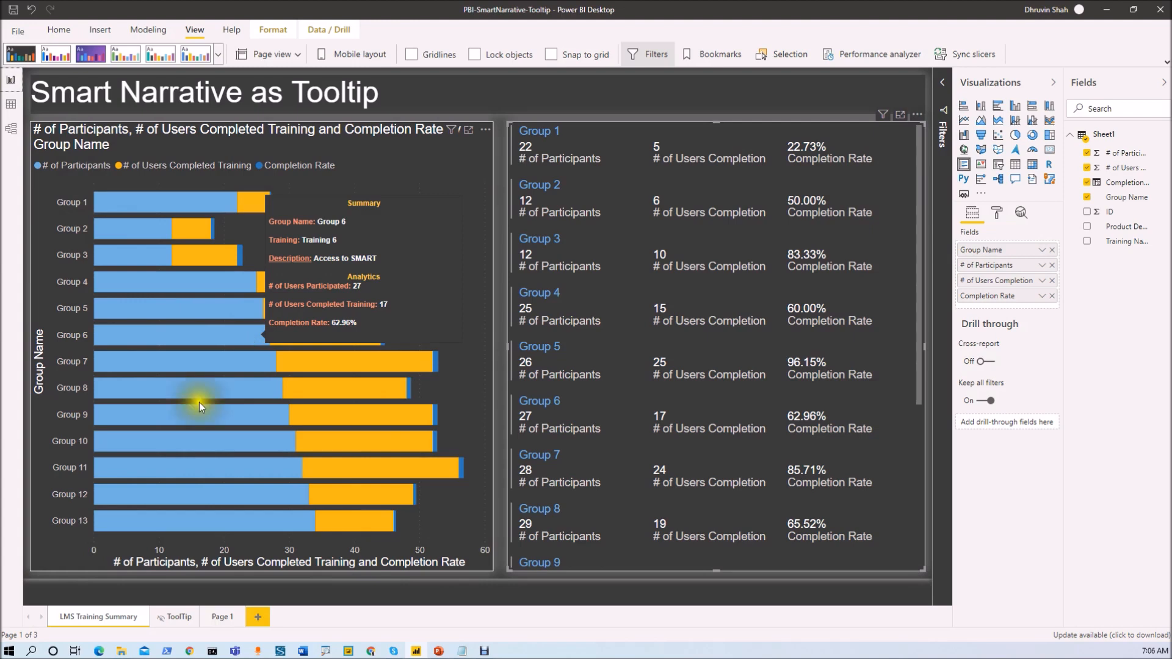
- Add a new report page and set its page size type to Tooltip
click(258, 617)
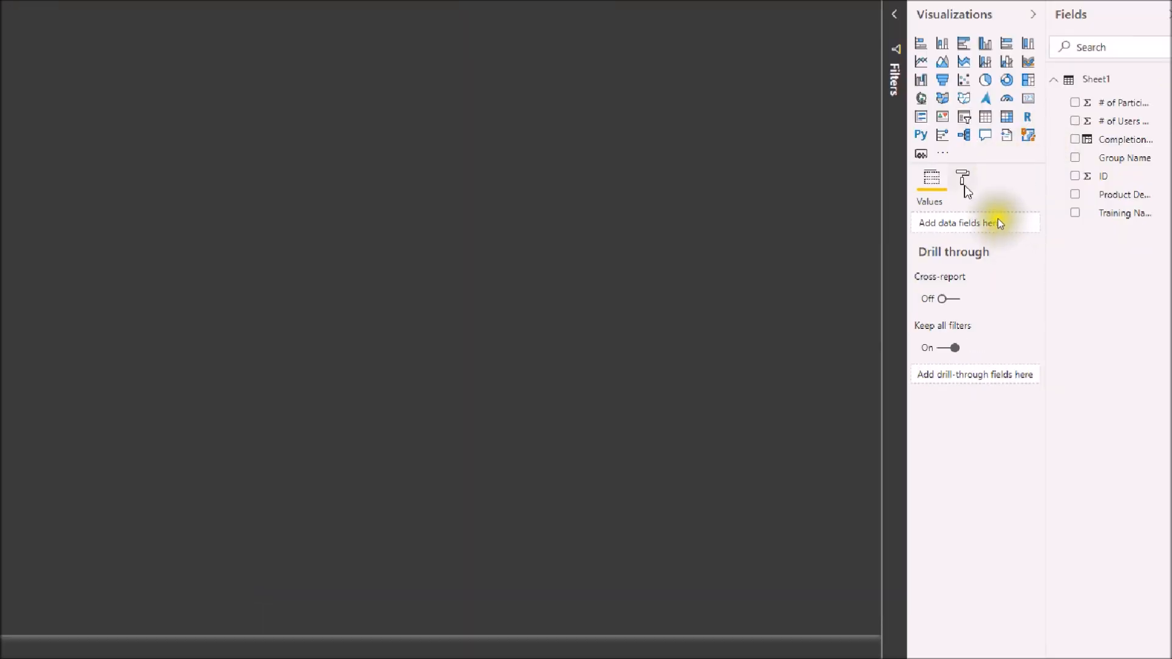
click(963, 183)
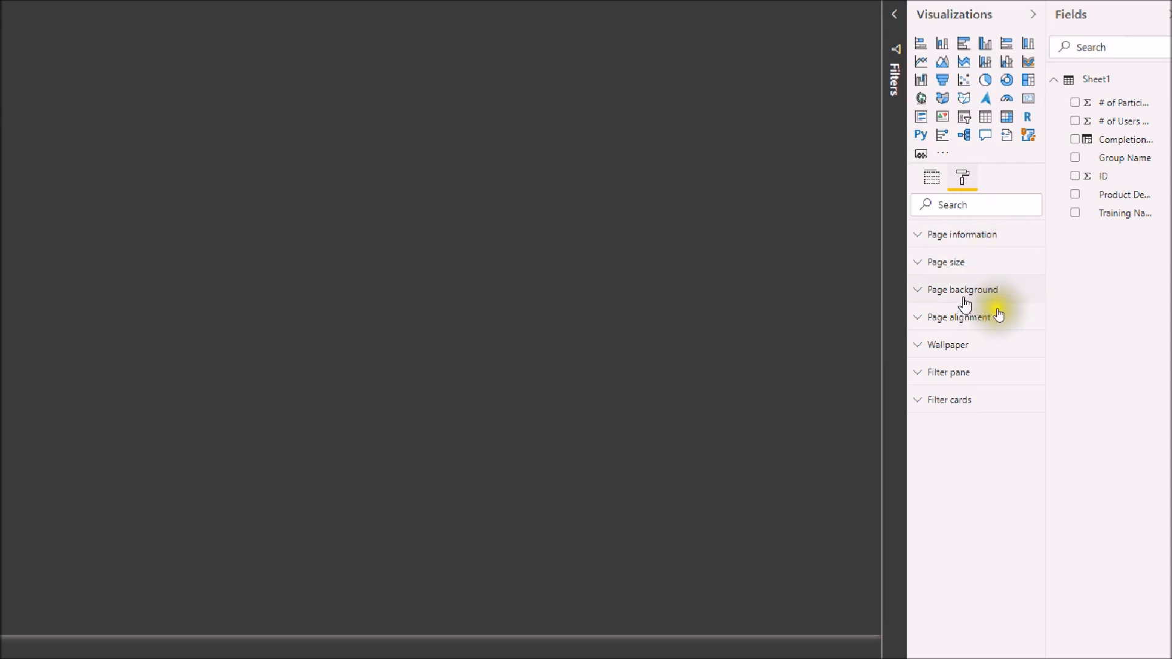
click(962, 263)
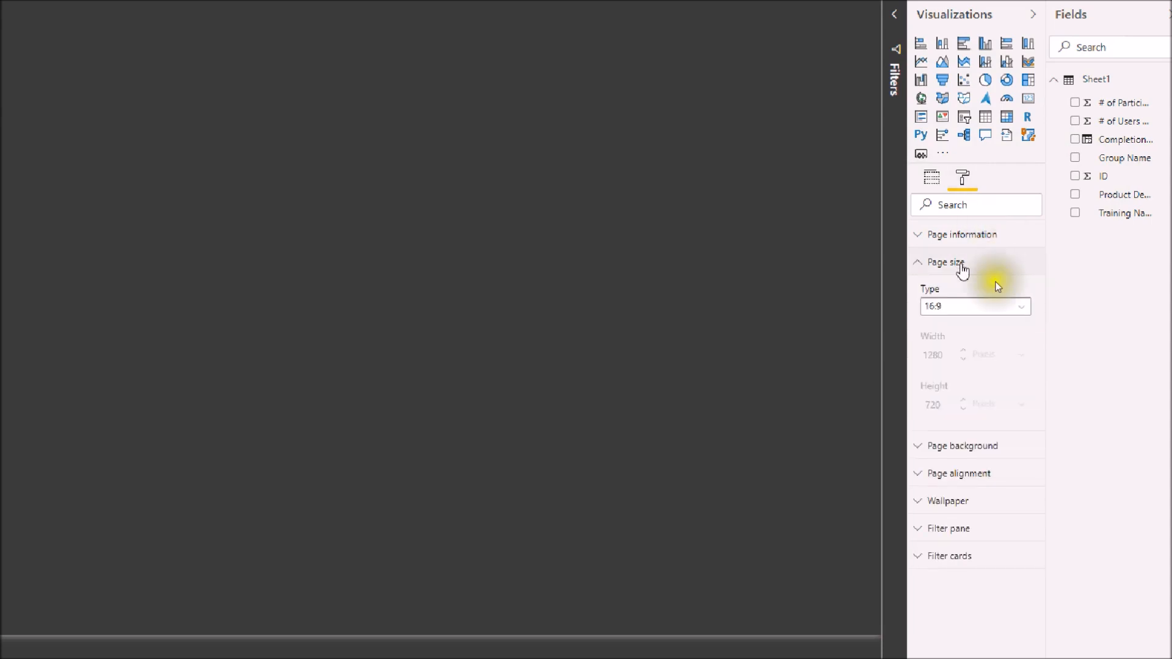
click(962, 309)
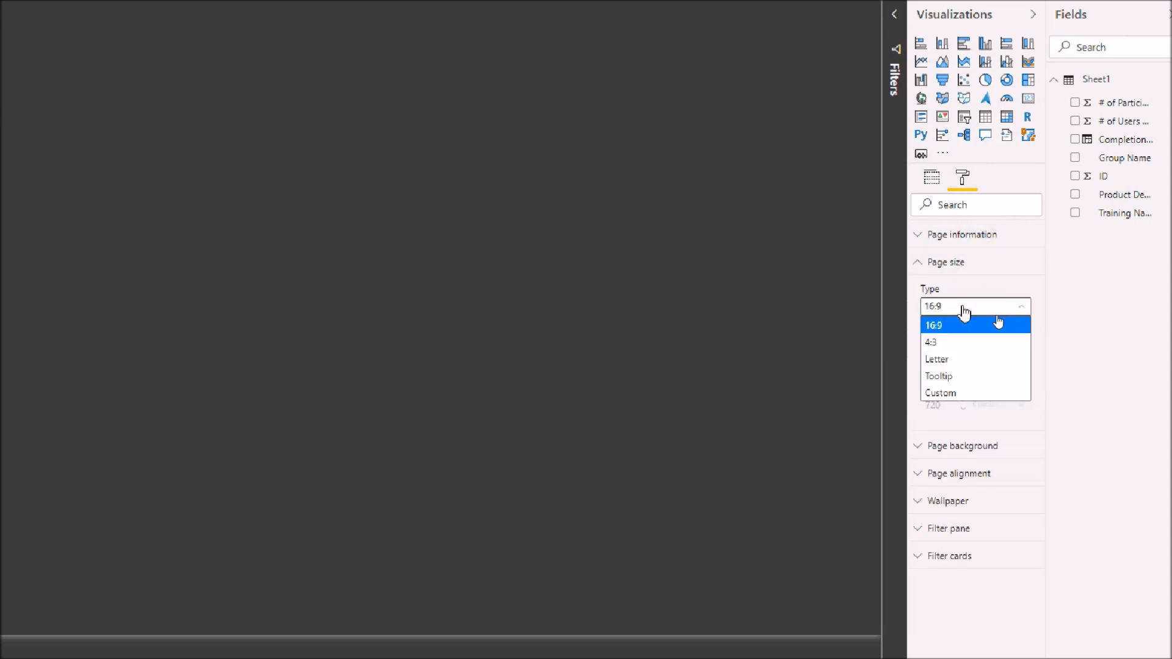
click(992, 376)
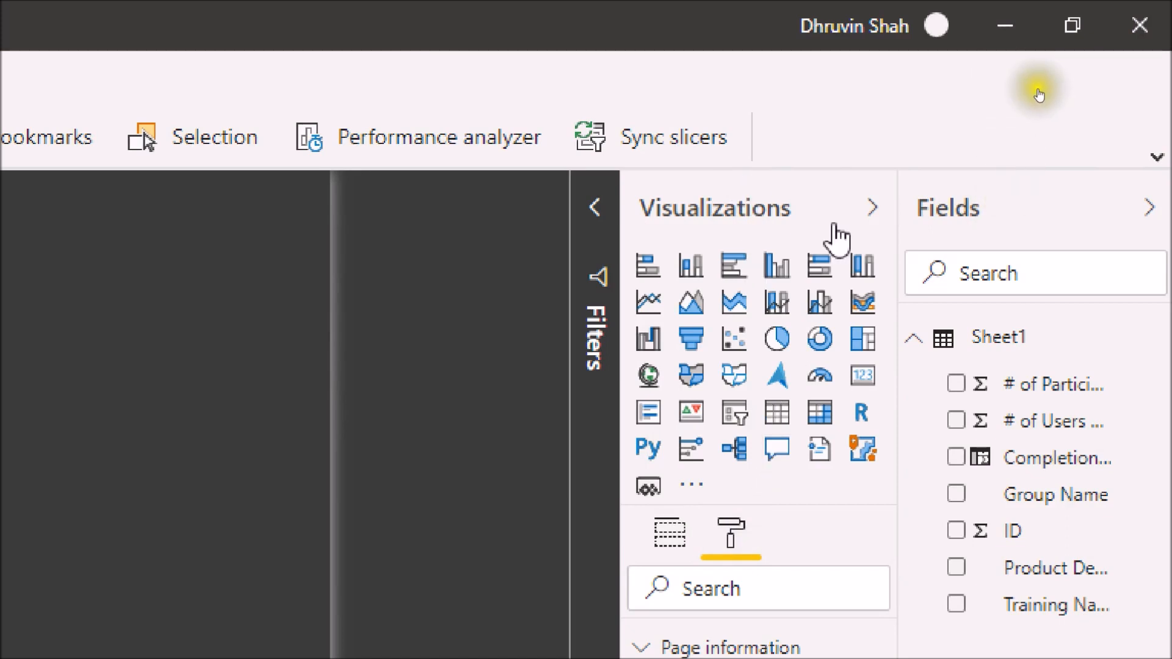
- Fill a Smart Narrative visual with sample Summary lines (Group Name, Training, Description) and Analytics lines (# of Users Participated, # of Users Completed Training, Completion Rate)
click(831, 458)
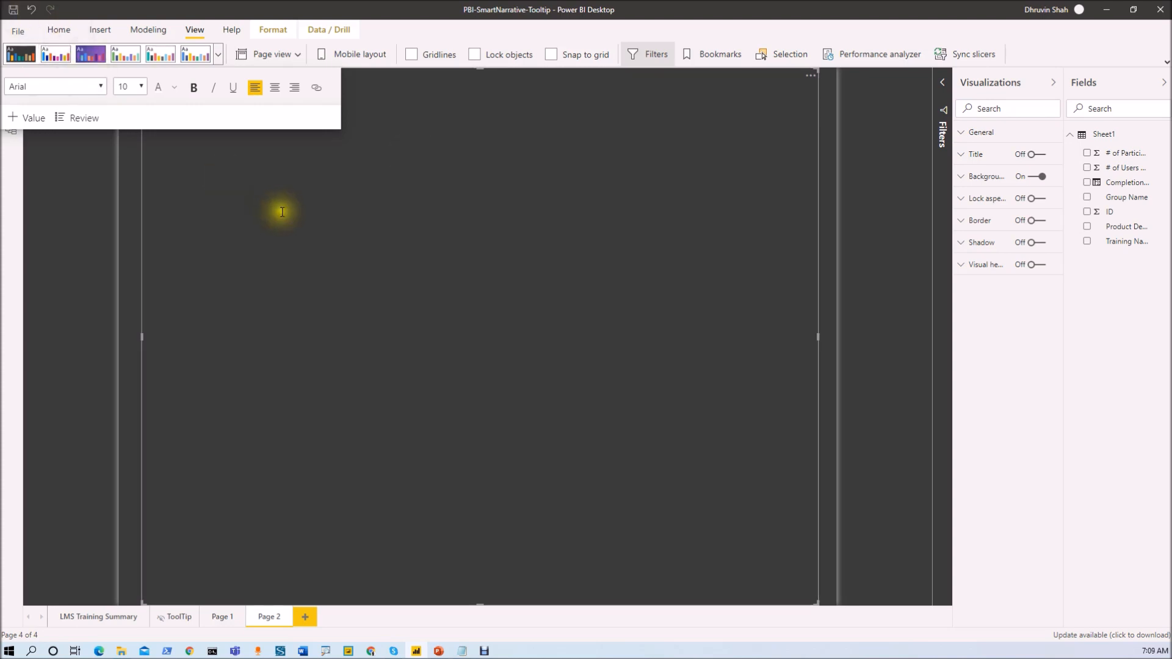
key(alt+Tab)
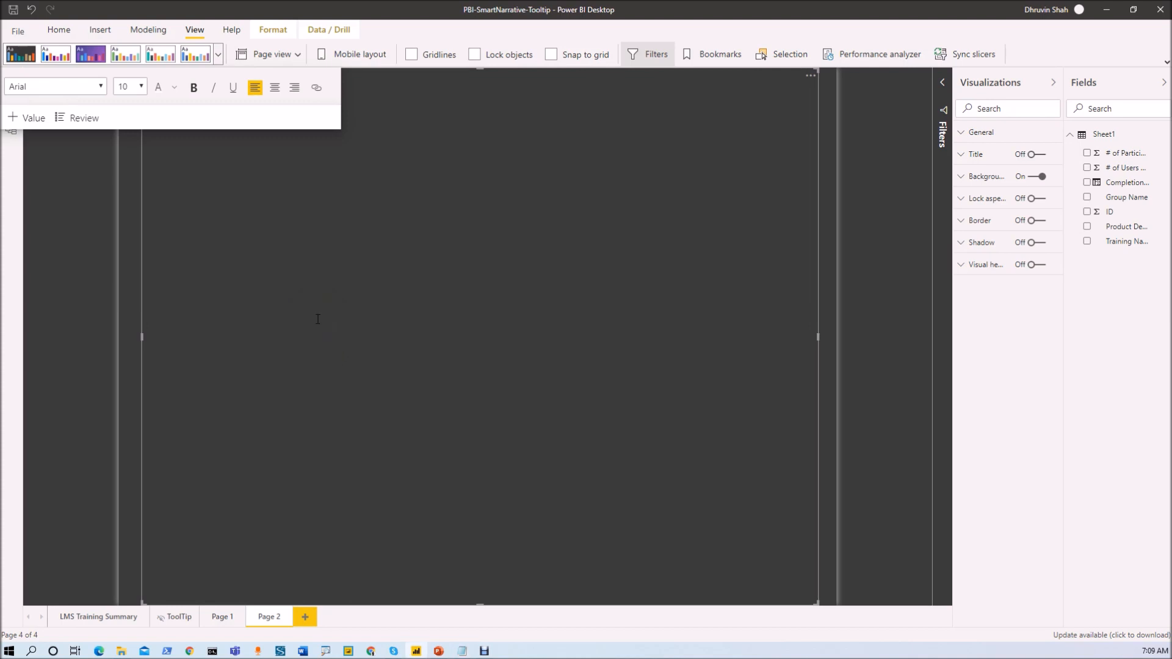
text(Group Name: Group 1  Training: Training 1  Description: Access to SMART  Analytics  # of Users Participated: 341  # of Users Completed Training: 216  Completion Rate: 63.56%)
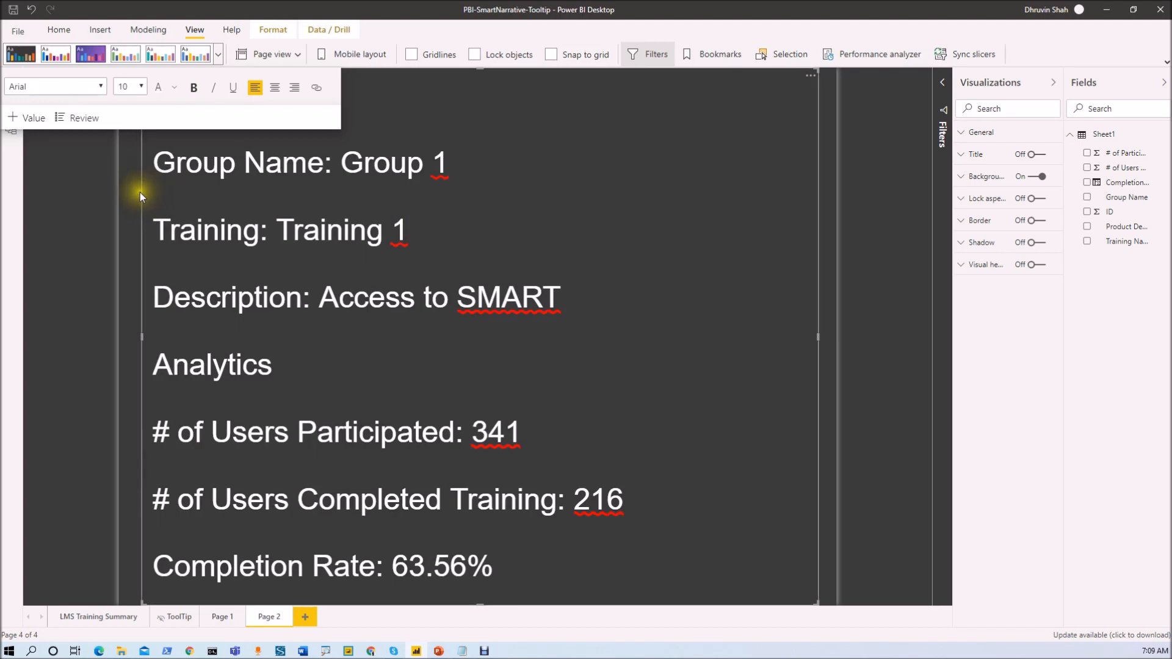
click(819, 71)
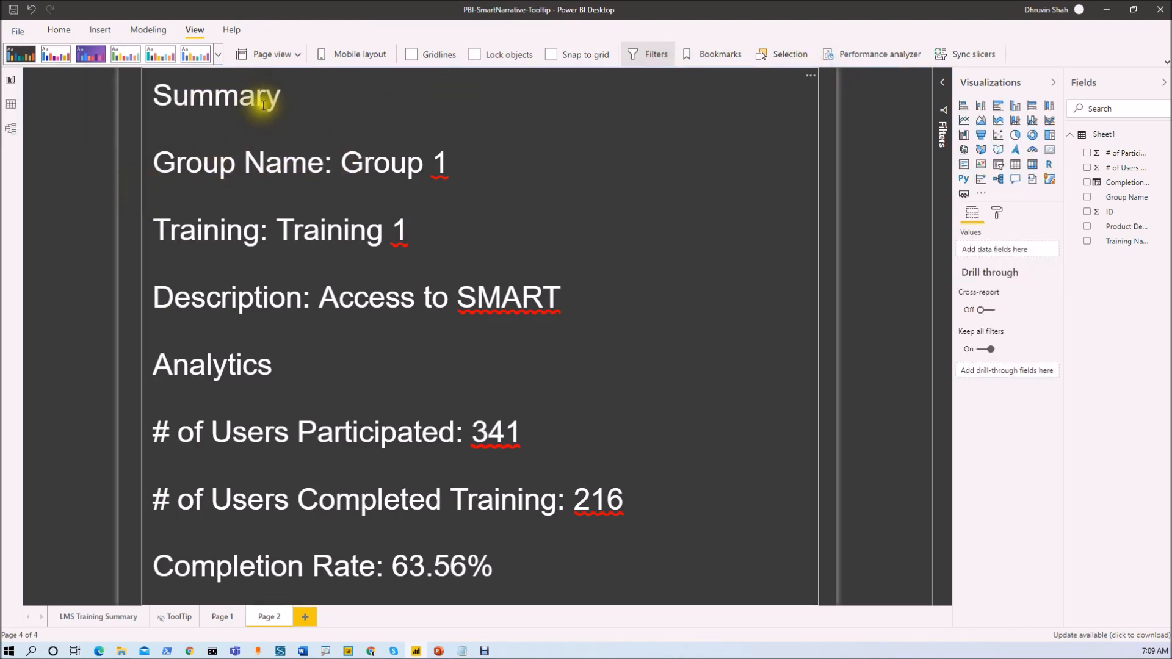
- Delete the sample values after the Group Name, Training and Description labels in the narrative's Summary section
drag(342, 163, 452, 163)
key(BackSpace)
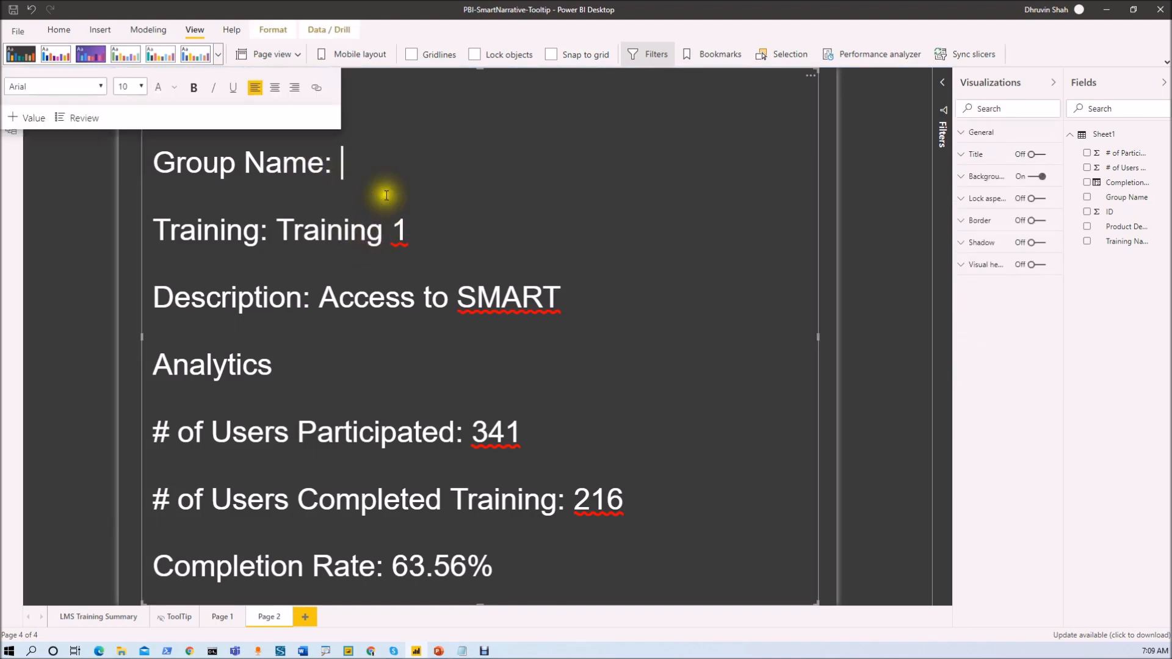
drag(277, 232, 413, 230)
key(BackSpace)
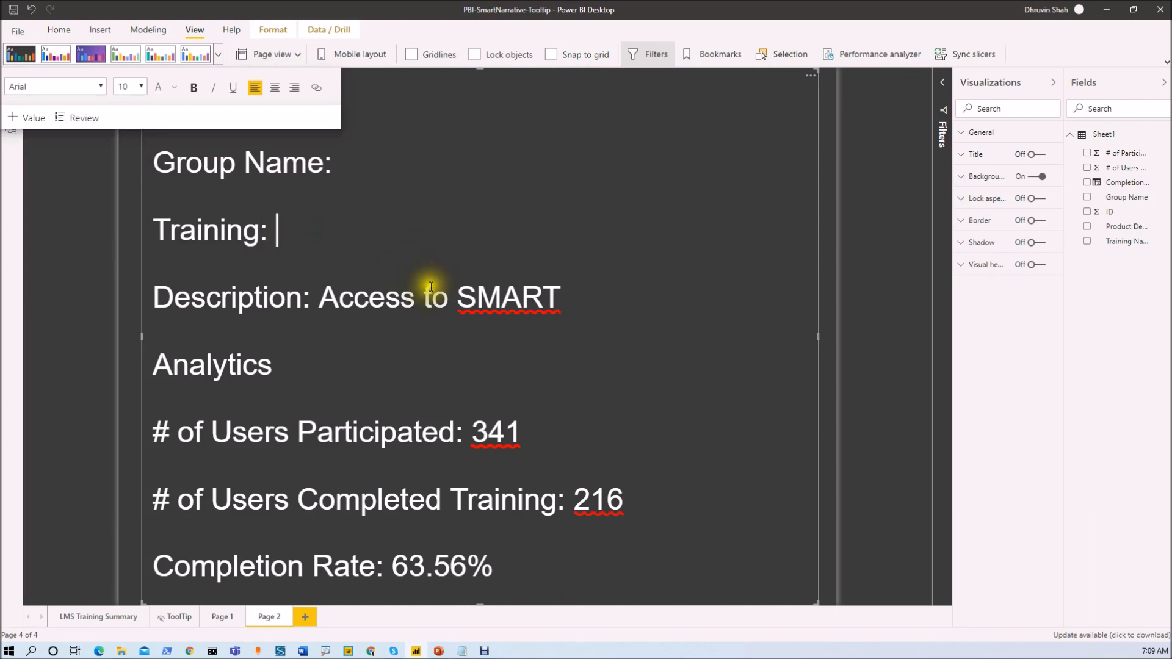
drag(328, 296, 607, 304)
key(BackSpace)
- Remove the sample figures after the Users Participated, Users Completed Training and Completion Rate labels in the Analytics section
click(378, 462)
drag(474, 436, 553, 438)
key(BackSpace)
drag(575, 499, 635, 502)
key(BackSpace)
drag(392, 565, 489, 570)
key(BackSpace)
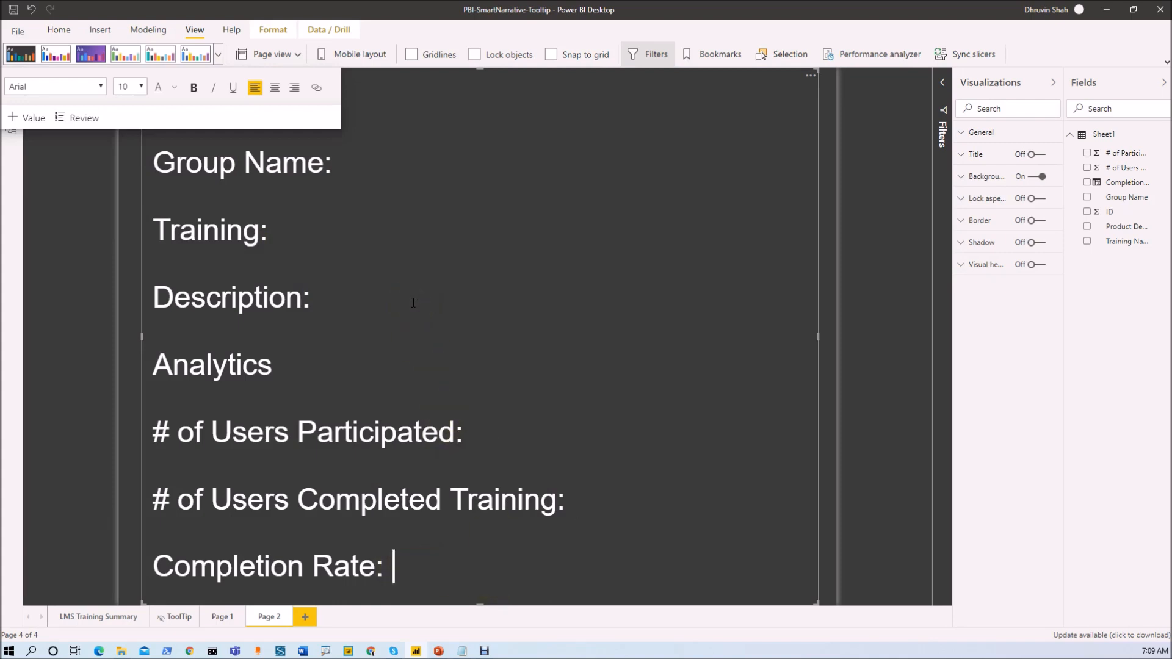
- Insert a dynamic value calculated from "group name" after the Group Name label and save it
click(455, 167)
click(374, 168)
click(374, 167)
click(34, 125)
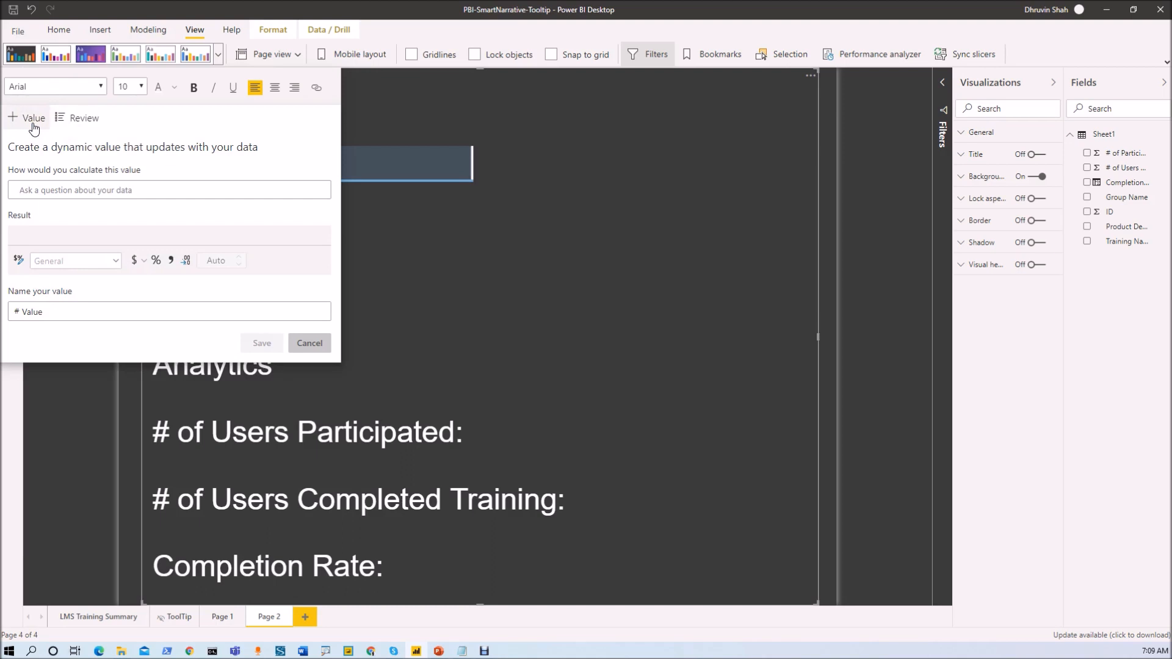
click(140, 194)
text(gra)
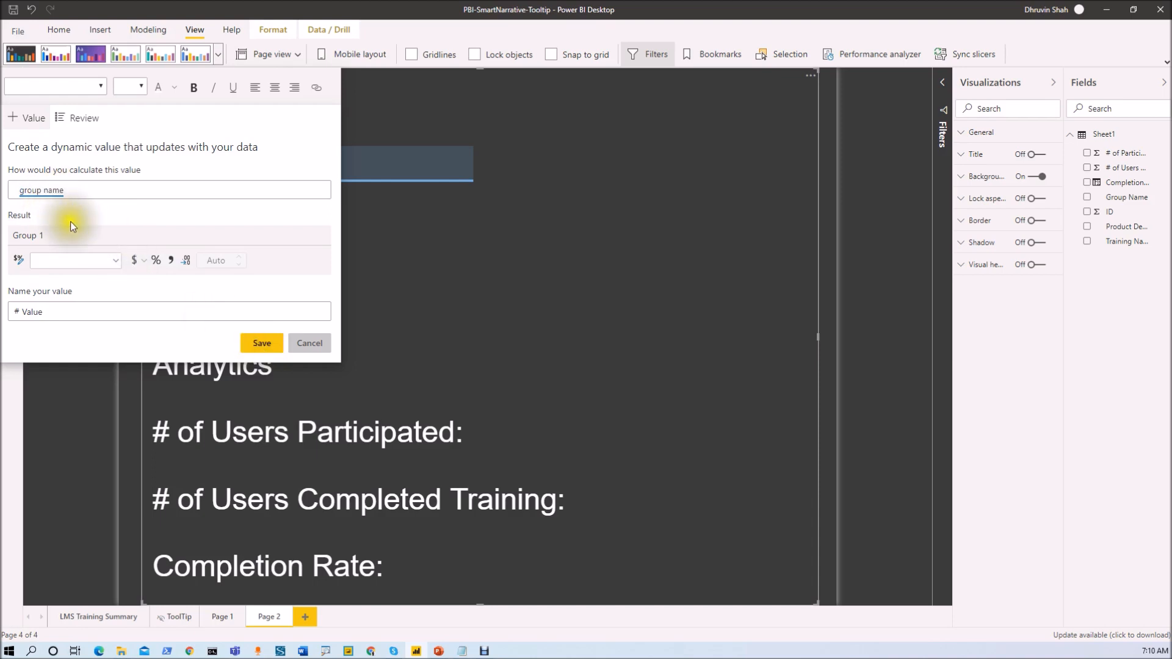
click(261, 343)
- Insert a dynamic value calculated from "training name" after the Training label and save it
click(380, 237)
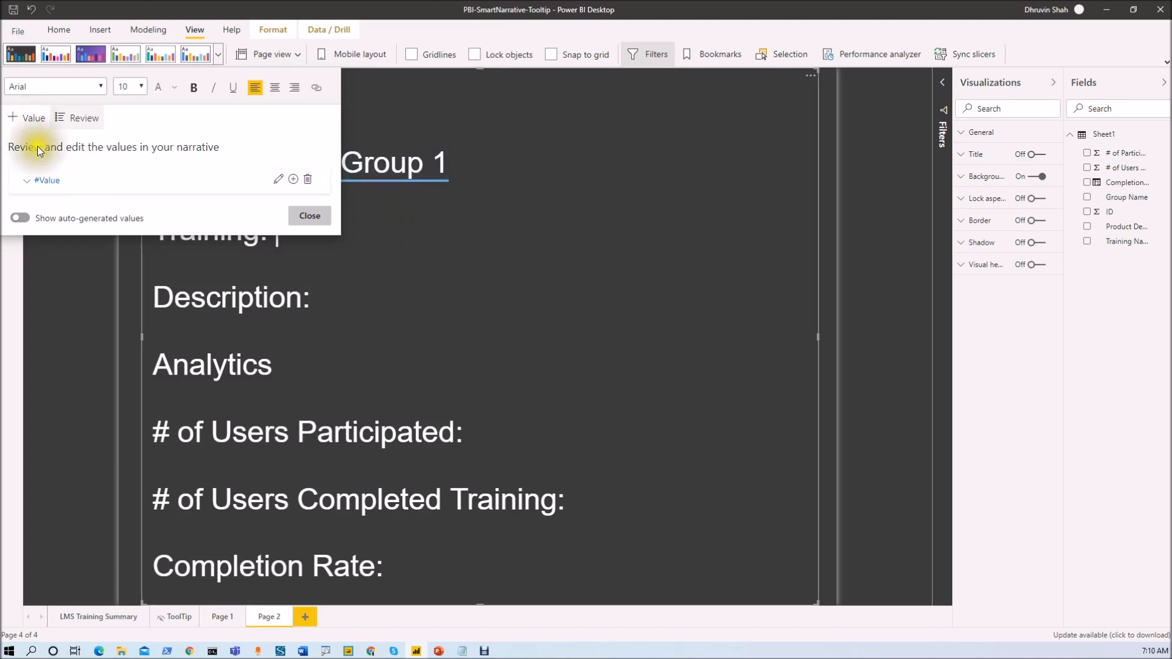
click(37, 119)
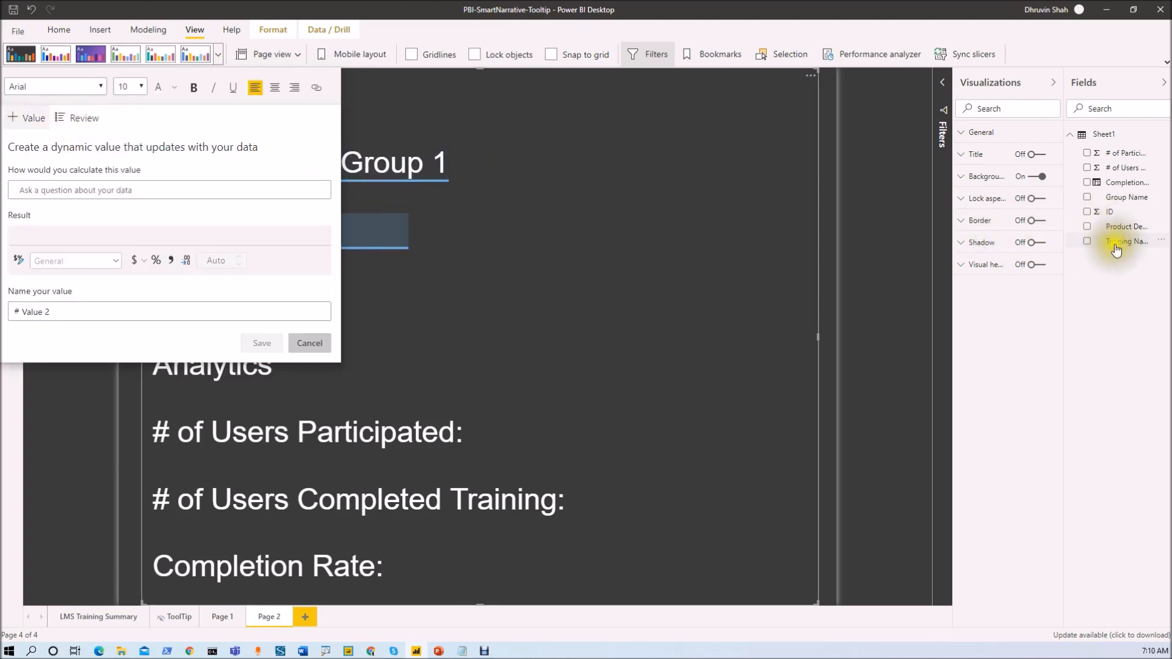
click(179, 193)
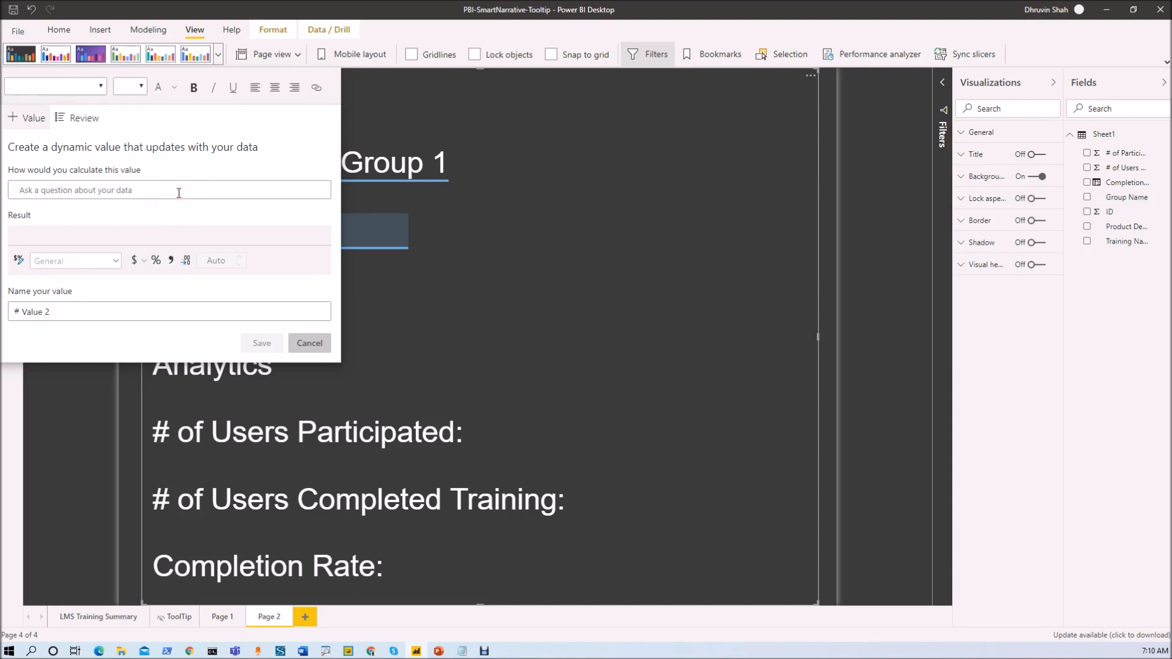
text(training nam)
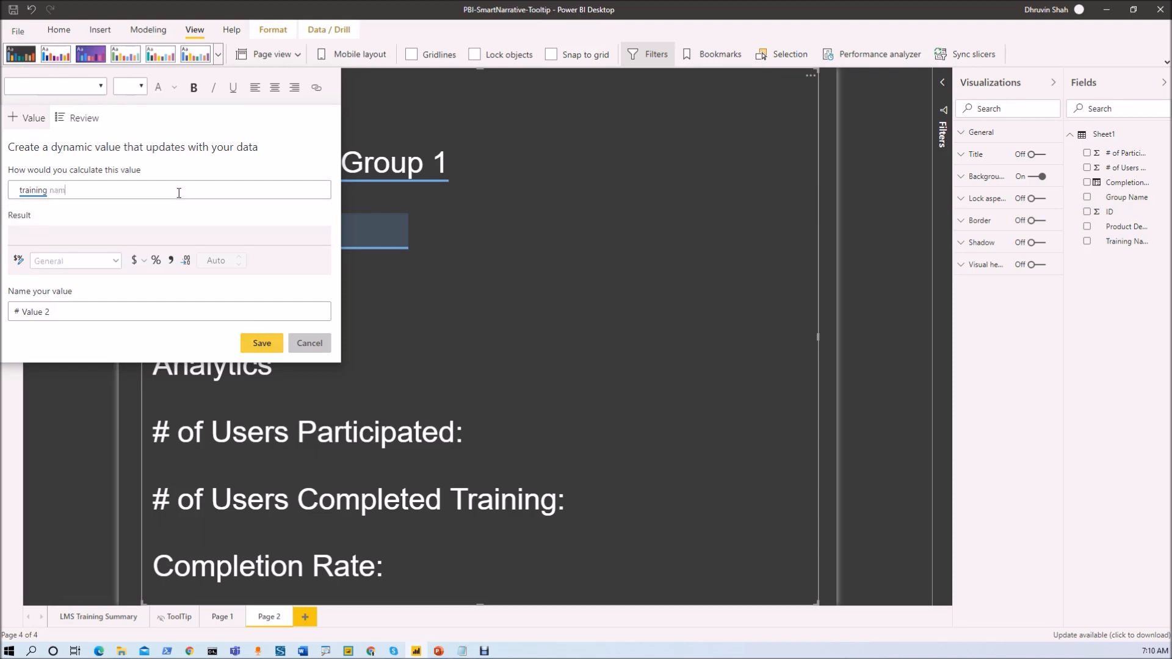
click(144, 209)
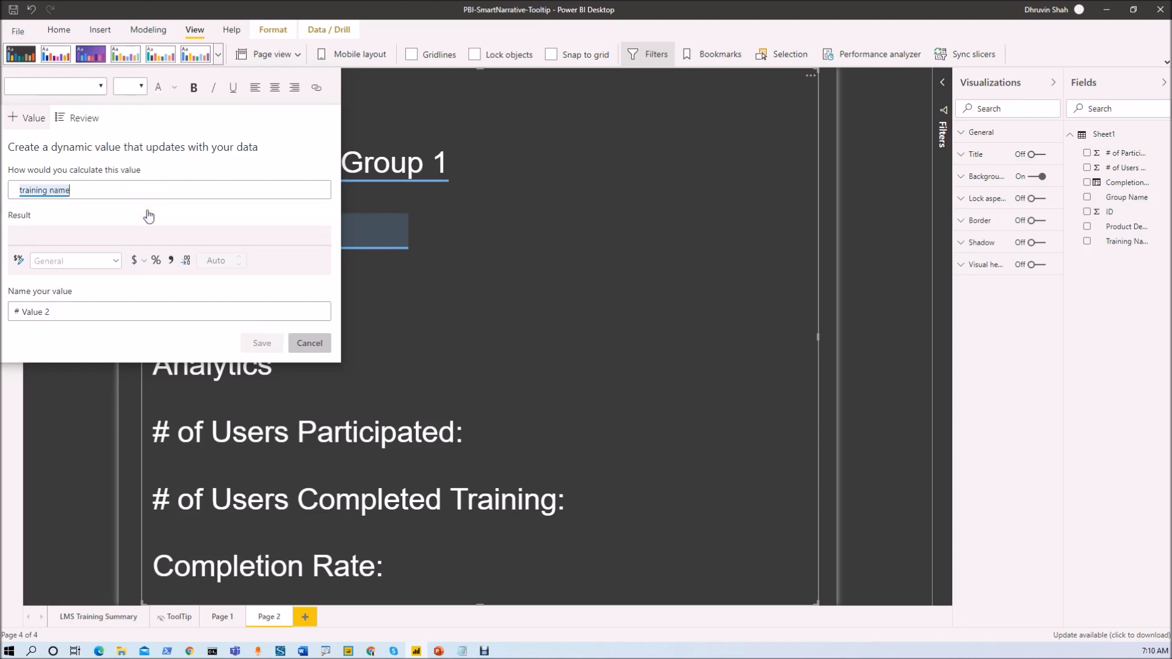
click(255, 341)
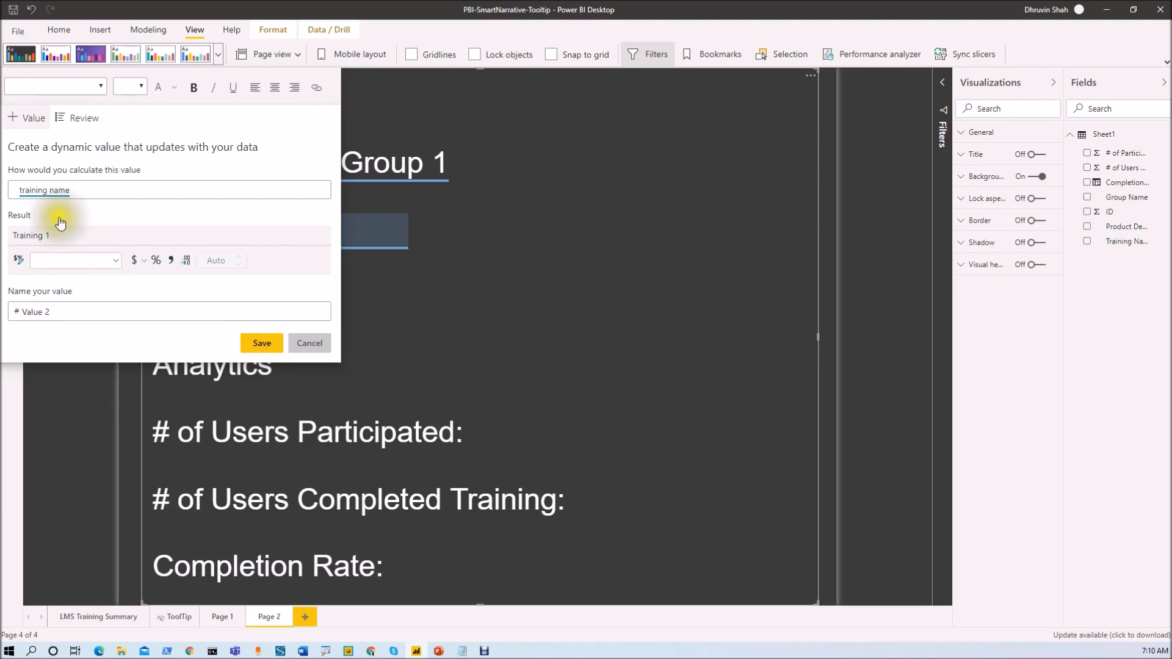
- Insert a dynamic value calculated from "product description" after the Description label and save it
click(350, 295)
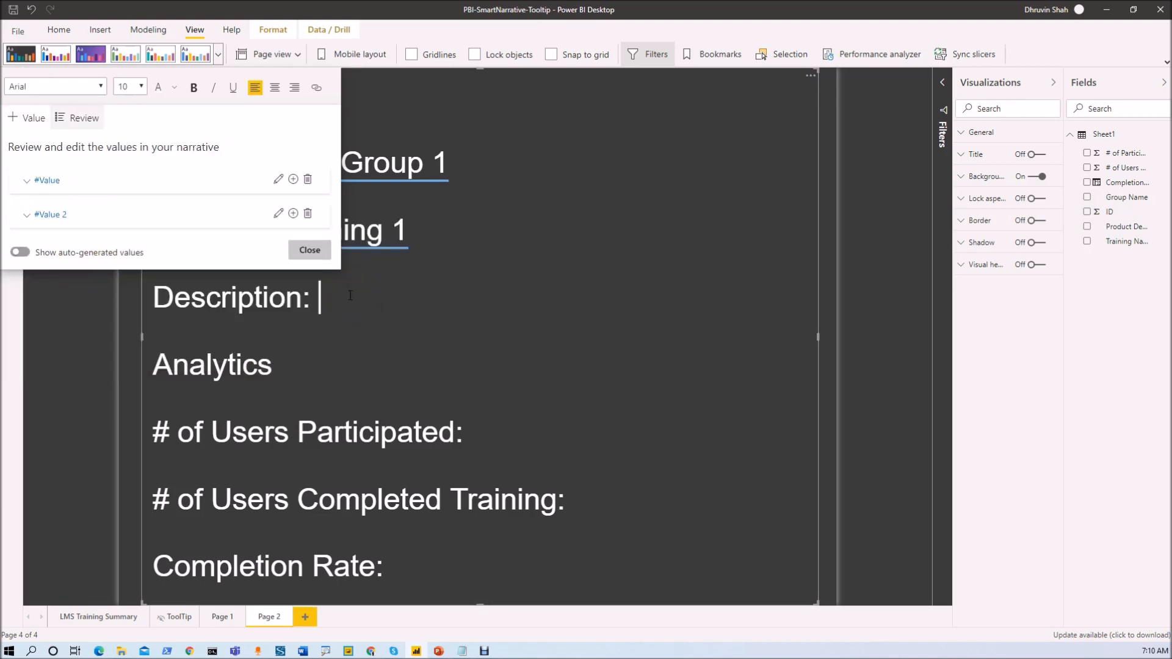
click(26, 118)
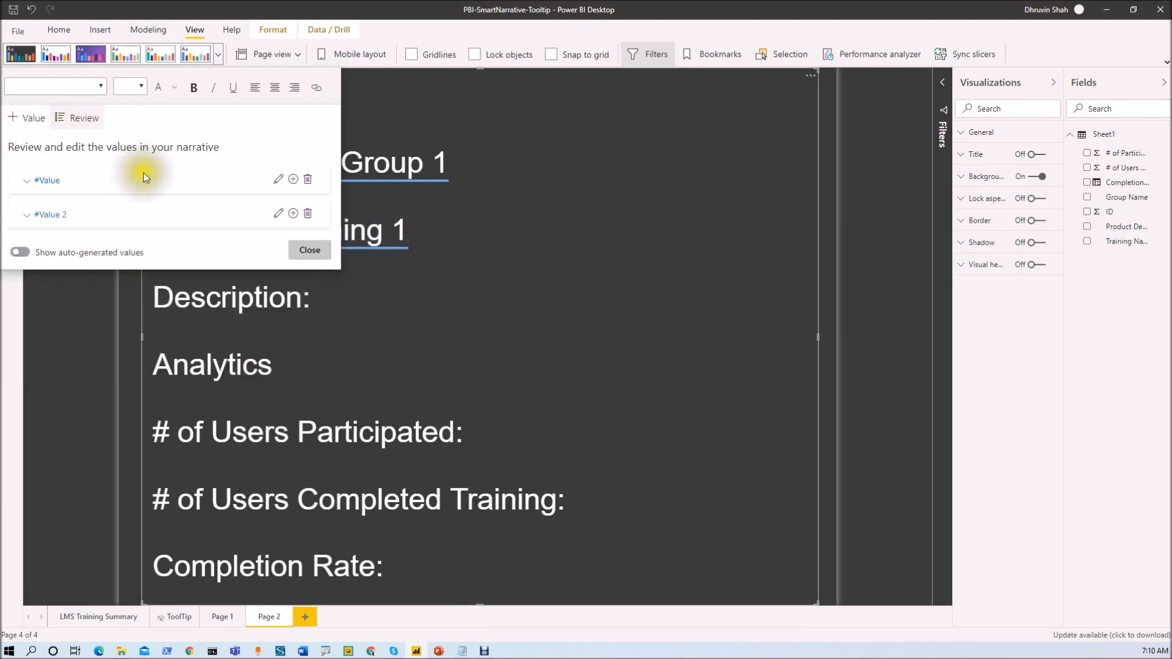
click(100, 195)
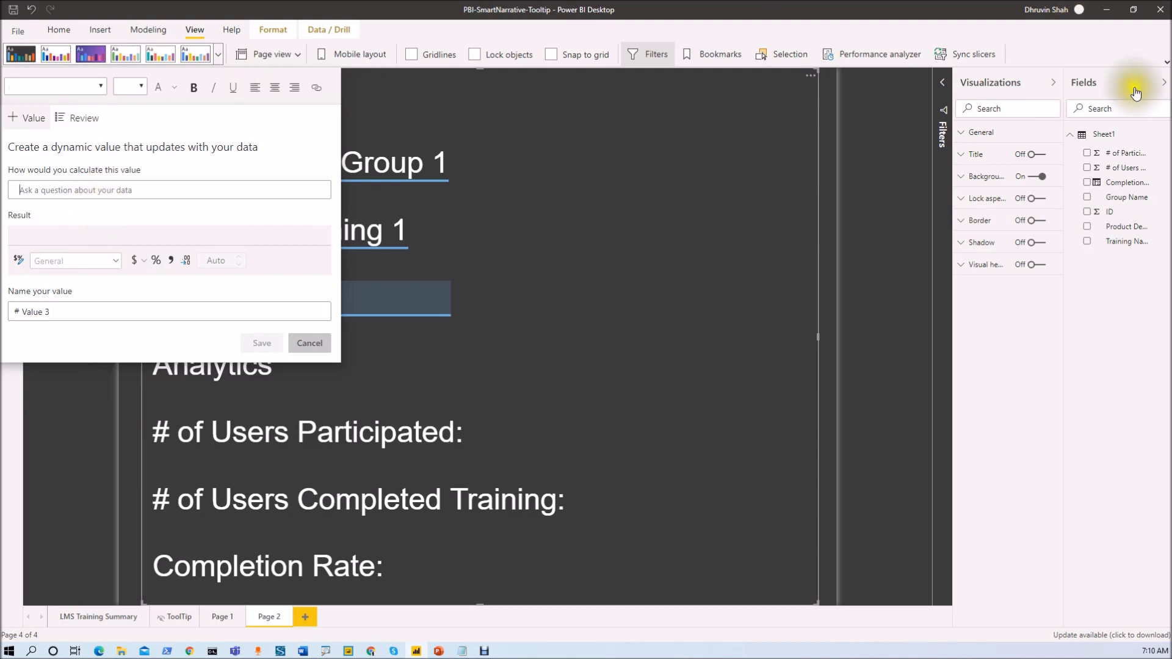
drag(1062, 208, 1024, 214)
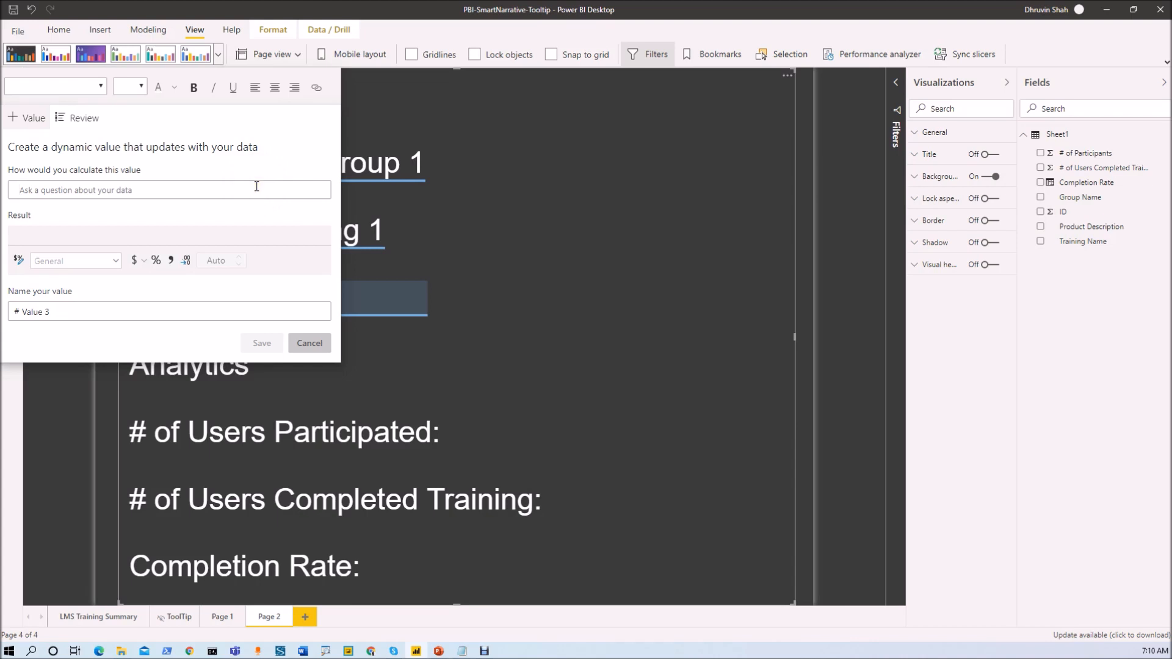
text(od)
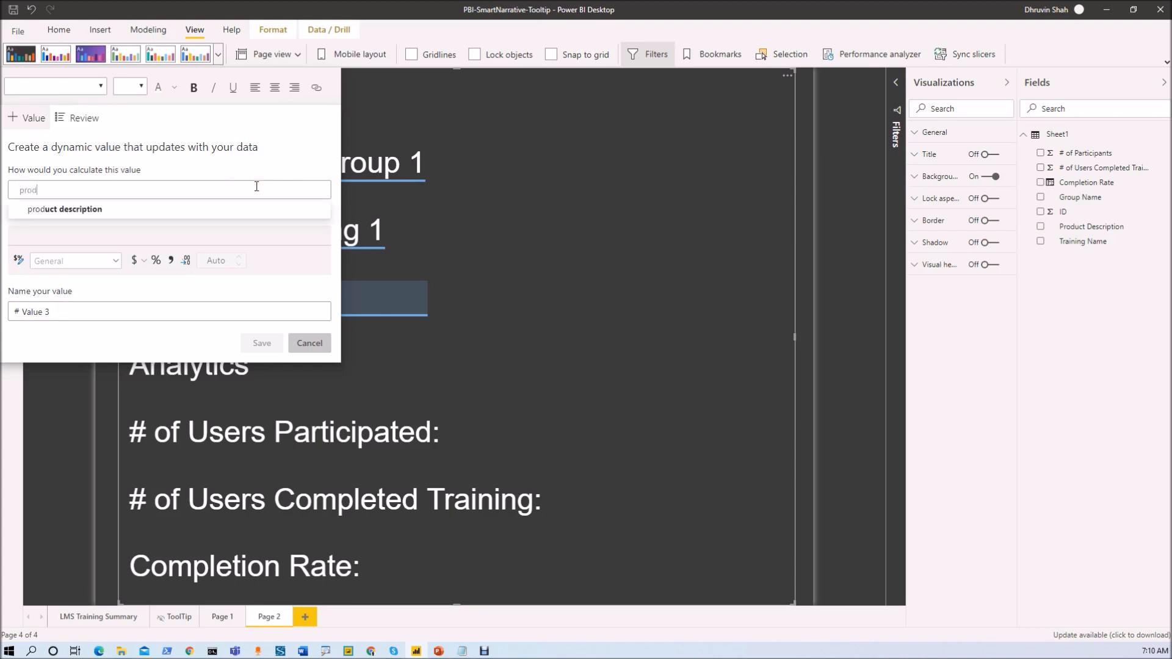
key(Down)
key(Return)
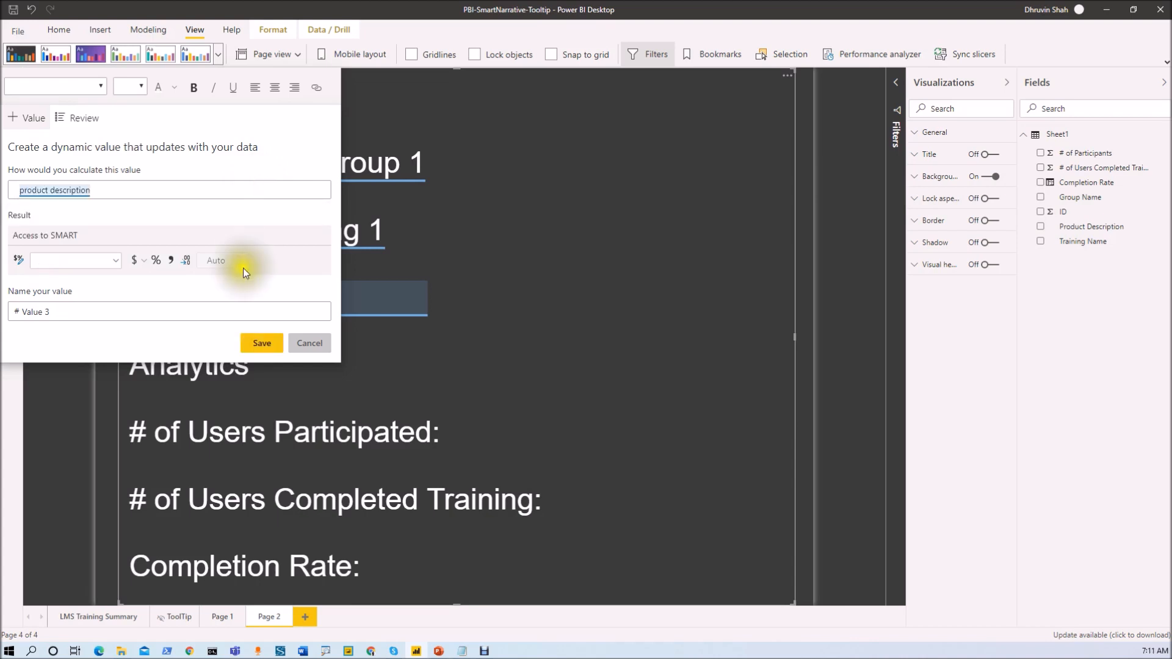
click(261, 343)
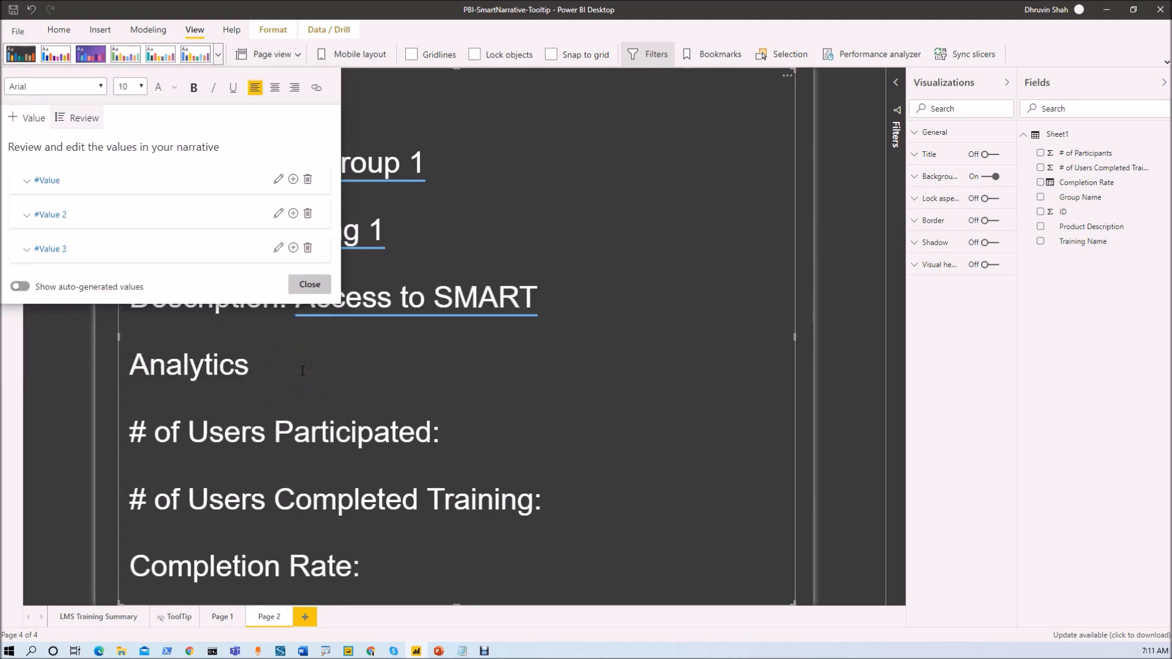
- Insert a dynamic value calculated as "total# of participants" after the # of Users Participated label and save it
click(474, 432)
click(27, 118)
click(99, 189)
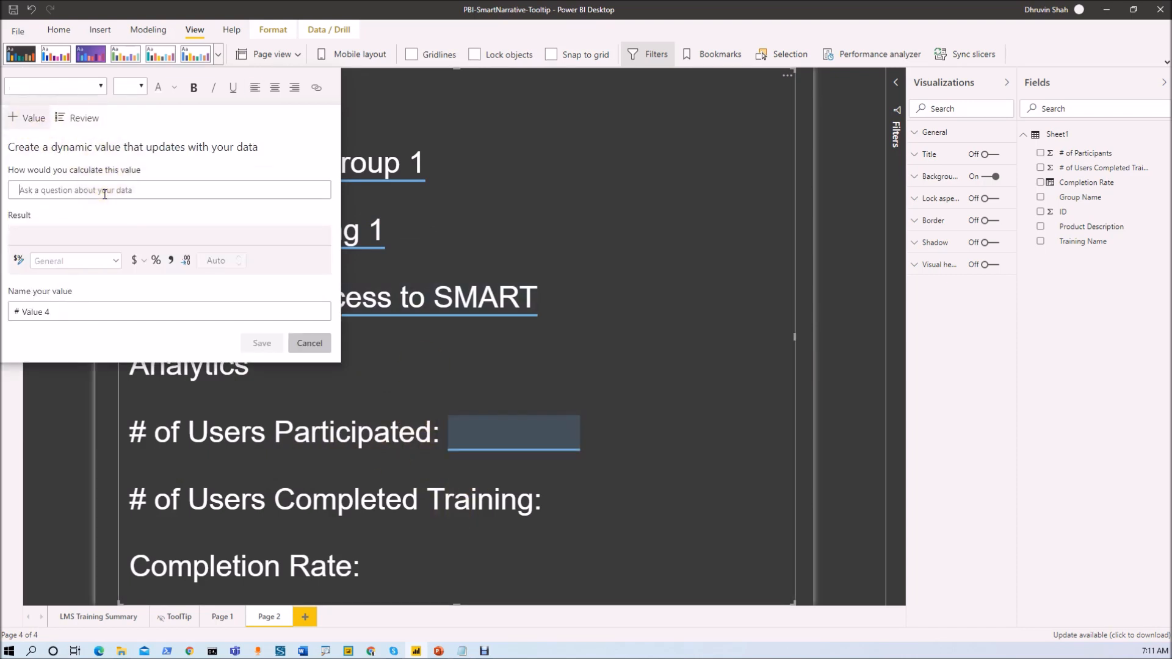
text(total#)
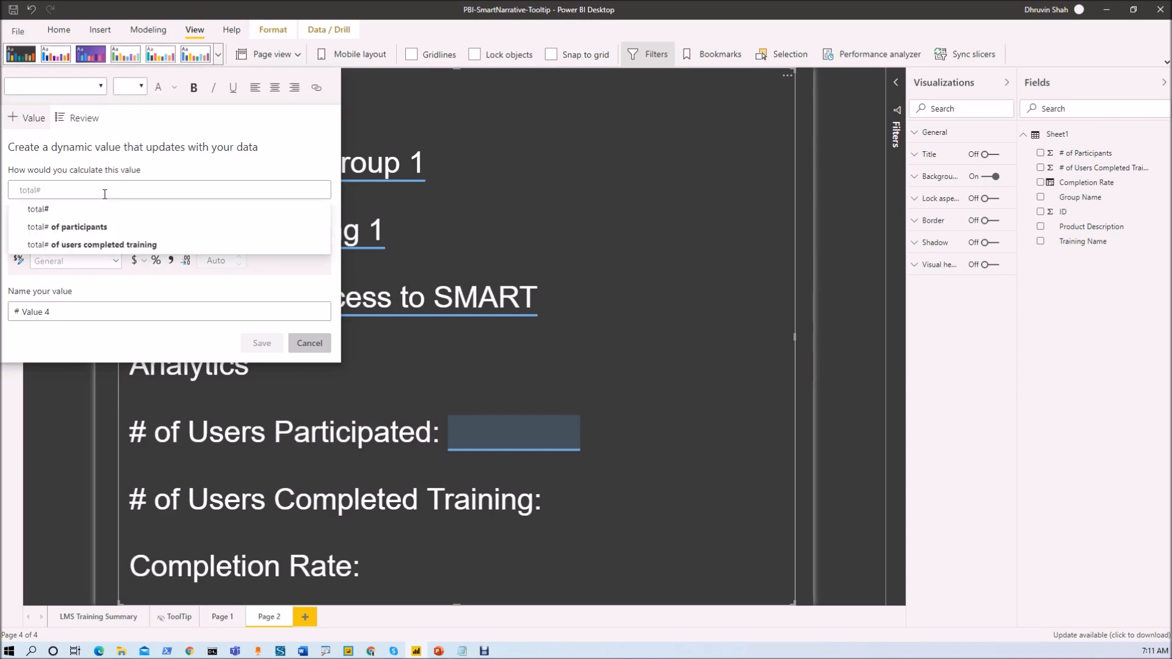
click(98, 227)
click(262, 346)
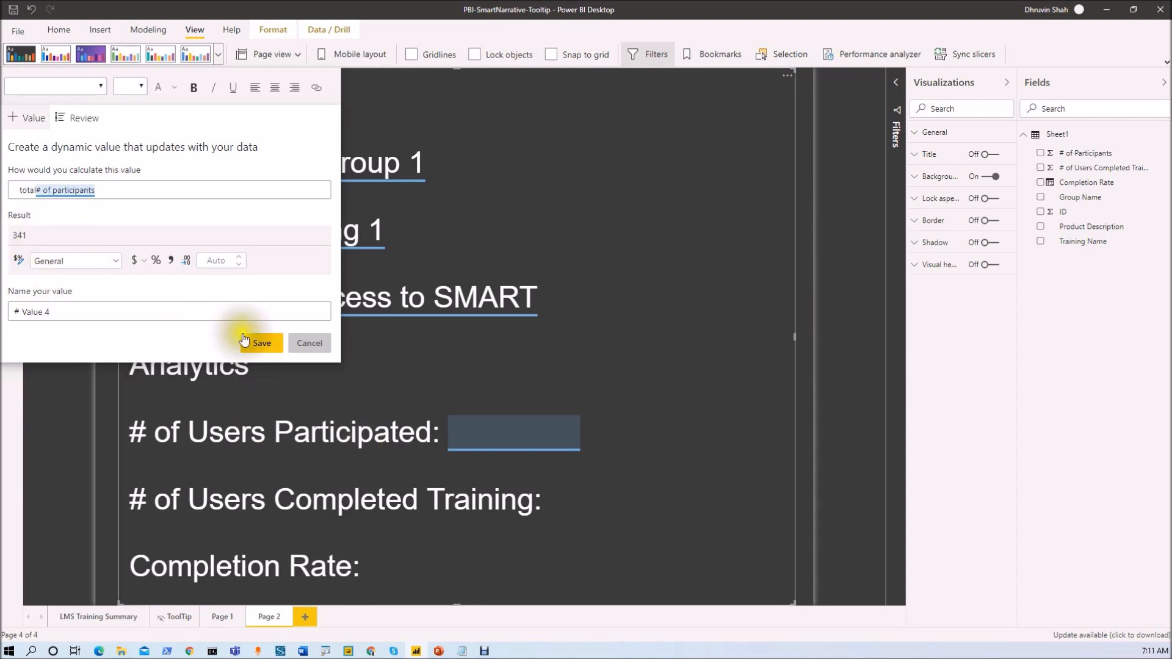
click(259, 342)
- Insert a dynamic value calculated as "total # of users completed training" after the # of Users Completed Training label and save it
click(584, 507)
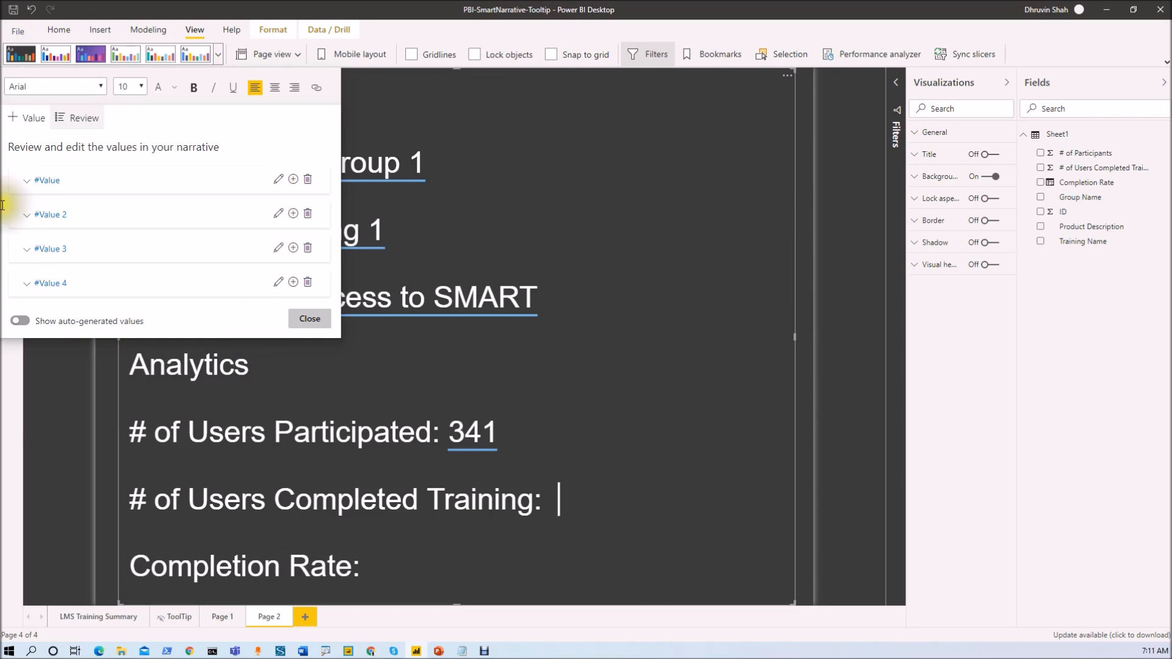
click(34, 122)
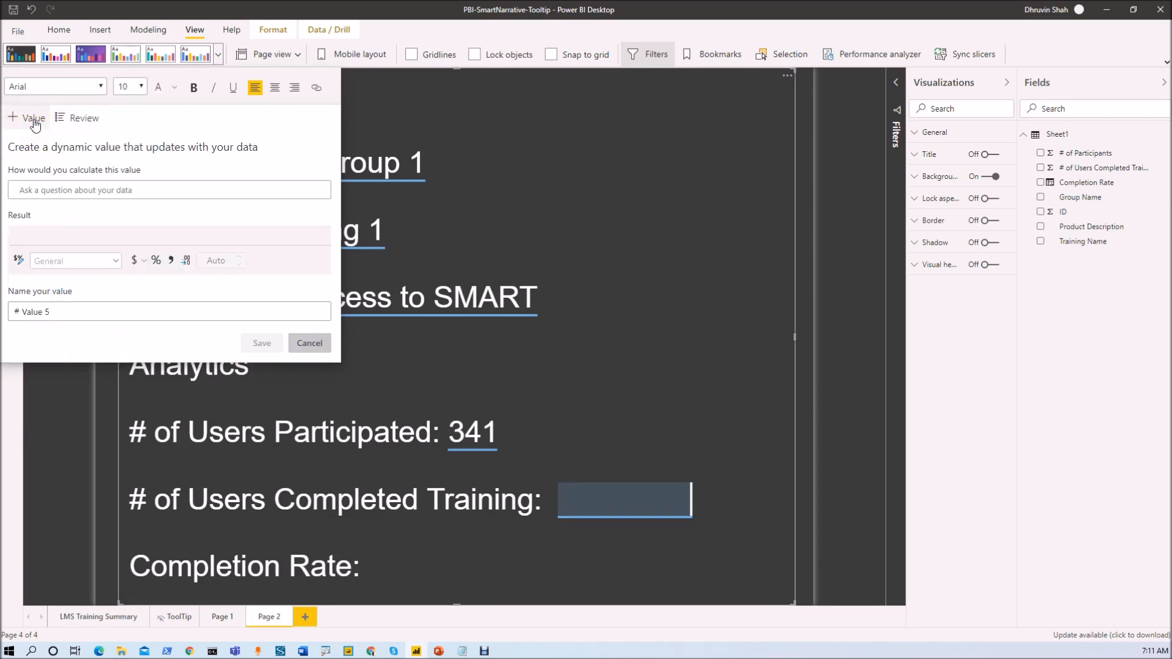
text(# of users)
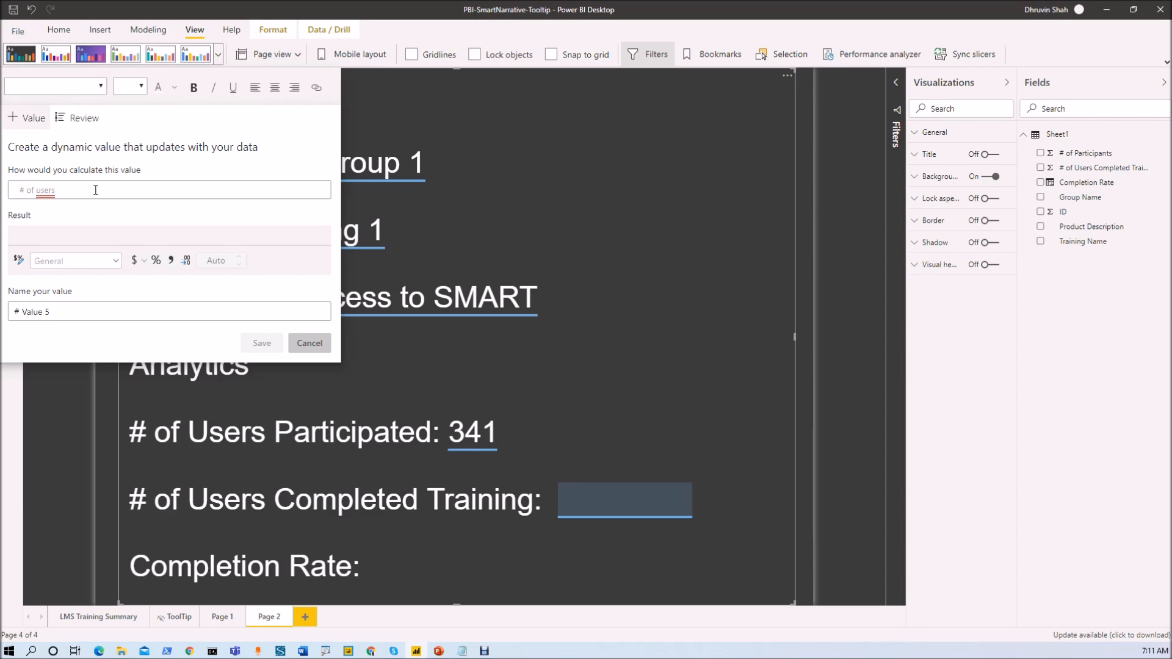
key(BackSpace)
key(BackSpace)
key(BackSpace)
key(BackSpace)
key(BackSpace)
key(BackSpace)
key(BackSpace)
key(BackSpace)
key(BackSpace)
key(BackSpace)
text(total #)
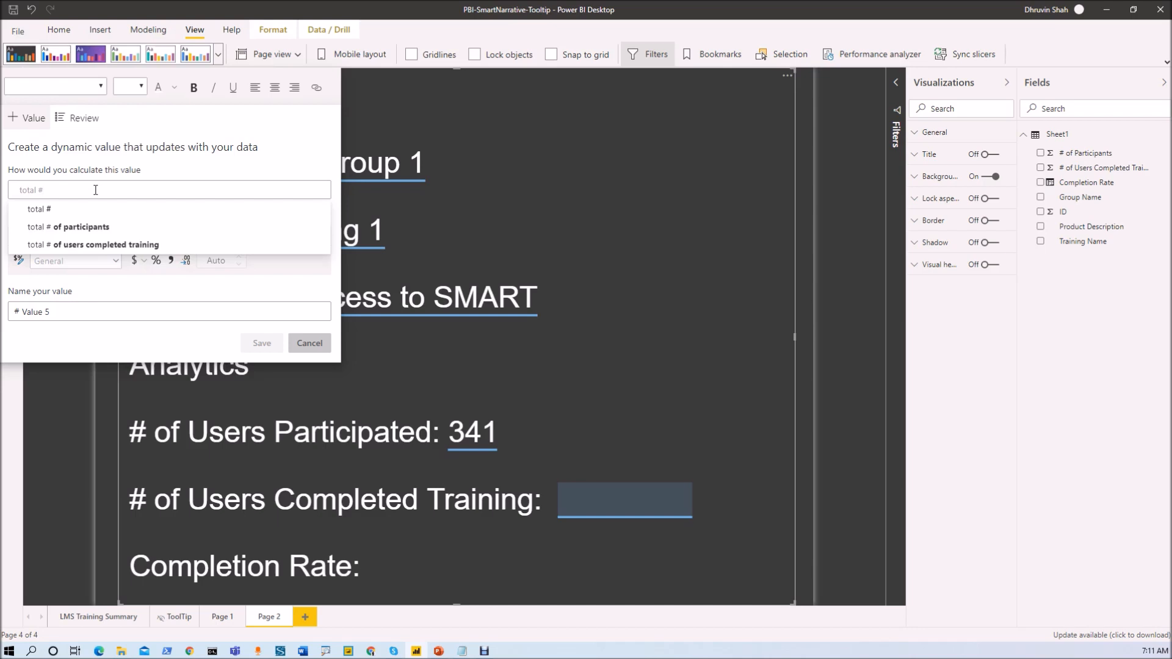
click(133, 245)
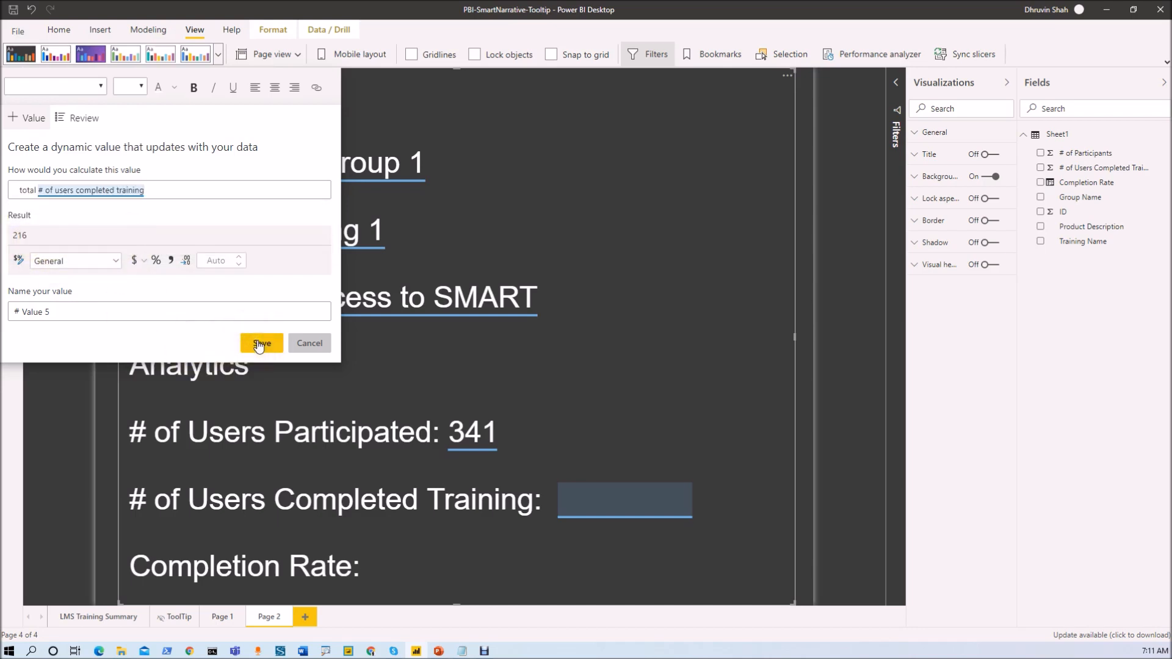
click(259, 346)
- Insert a dynamic value calculated as "average completion rate" after the Completion Rate label and save it
click(423, 567)
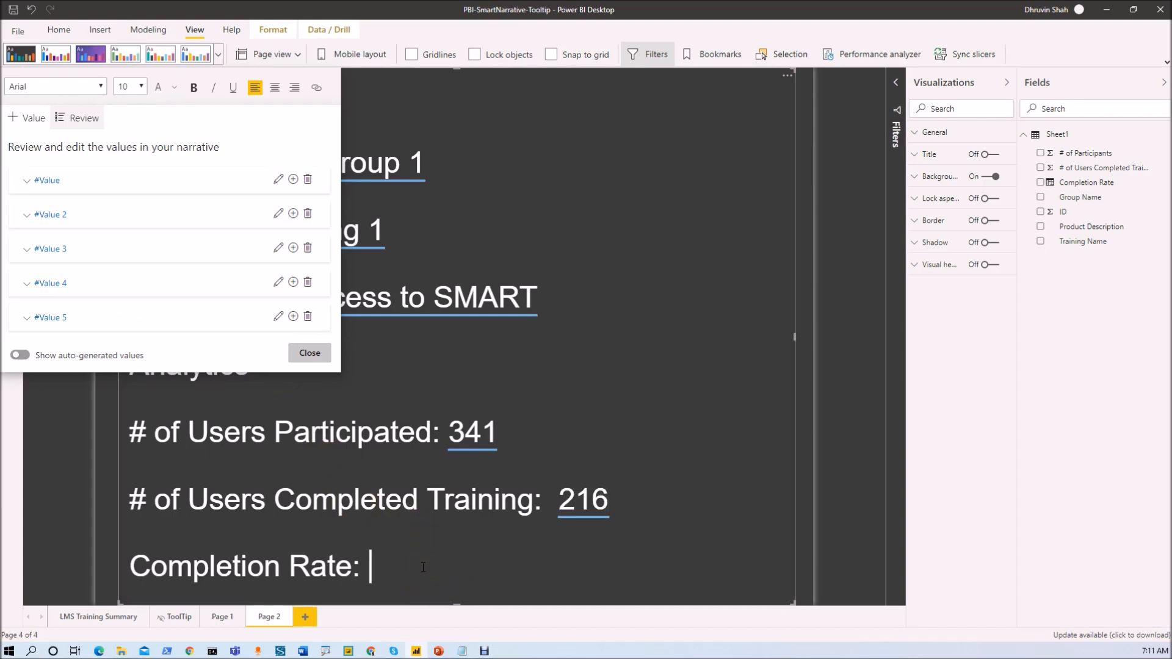
click(20, 120)
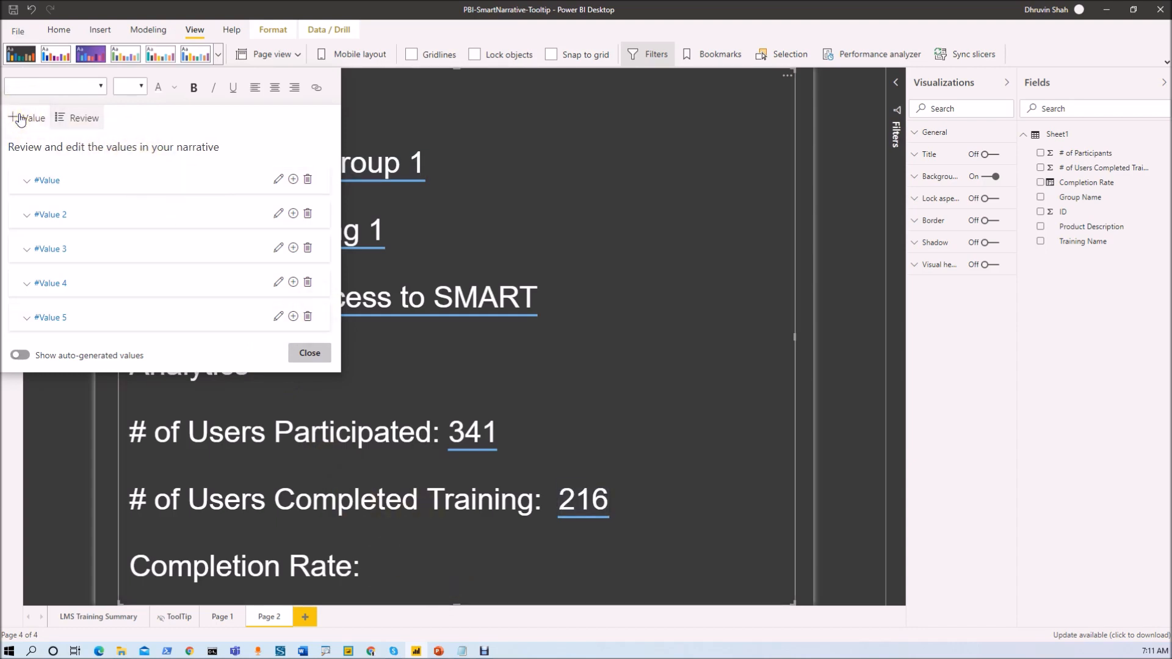
click(70, 196)
text(averg)
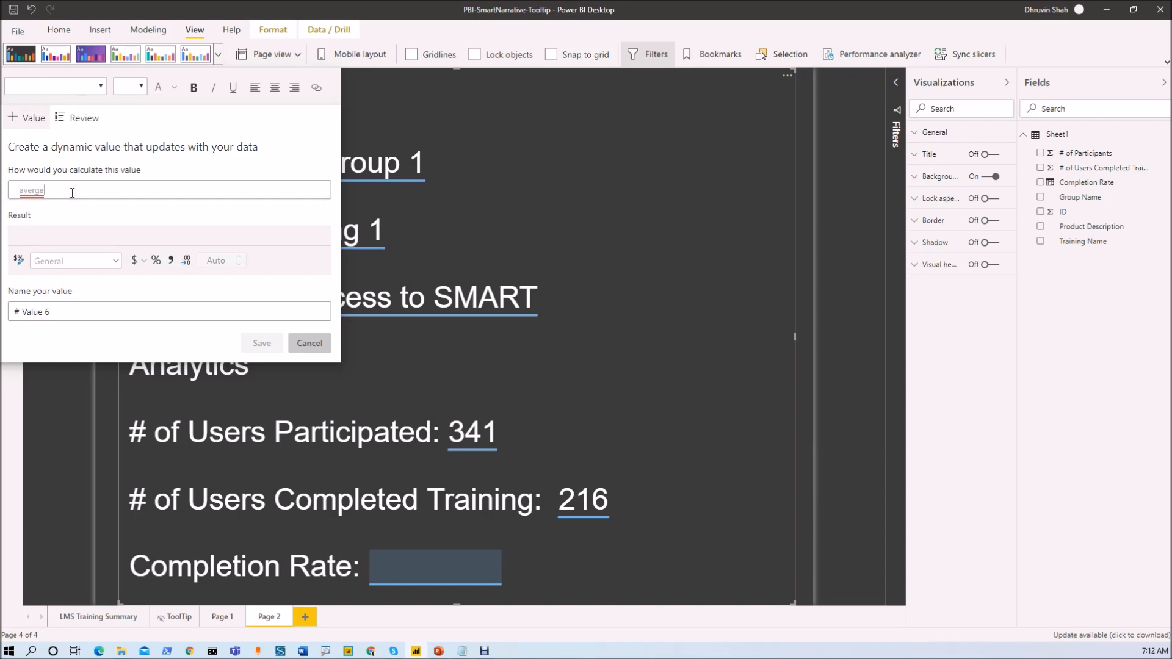
key(BackSpace)
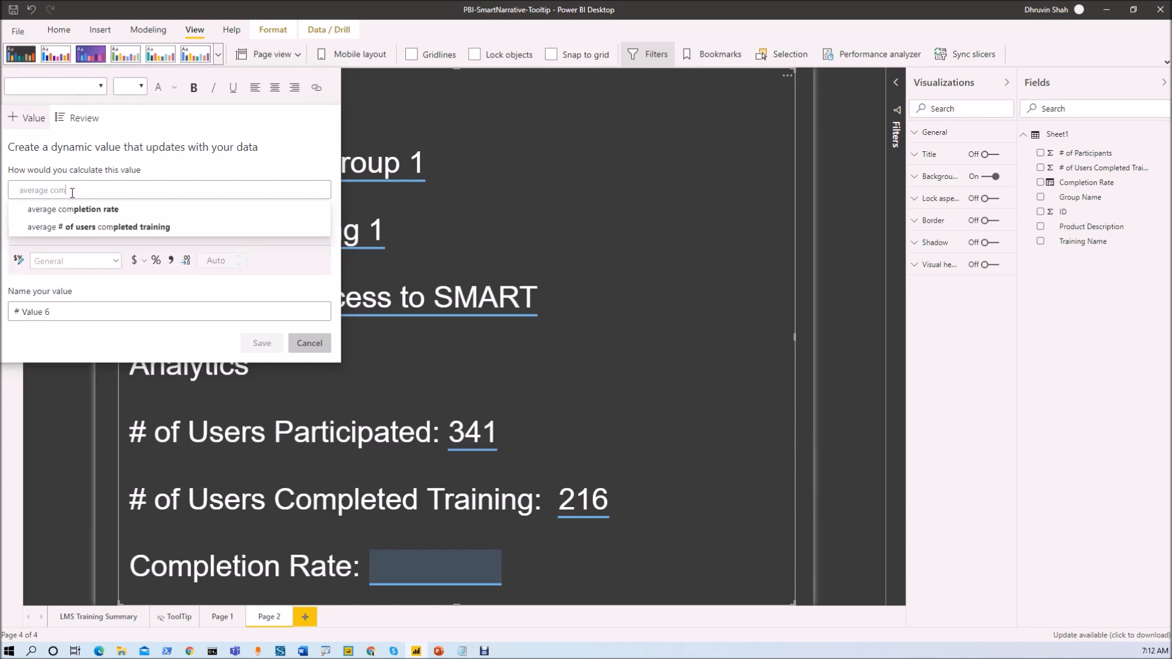
click(107, 210)
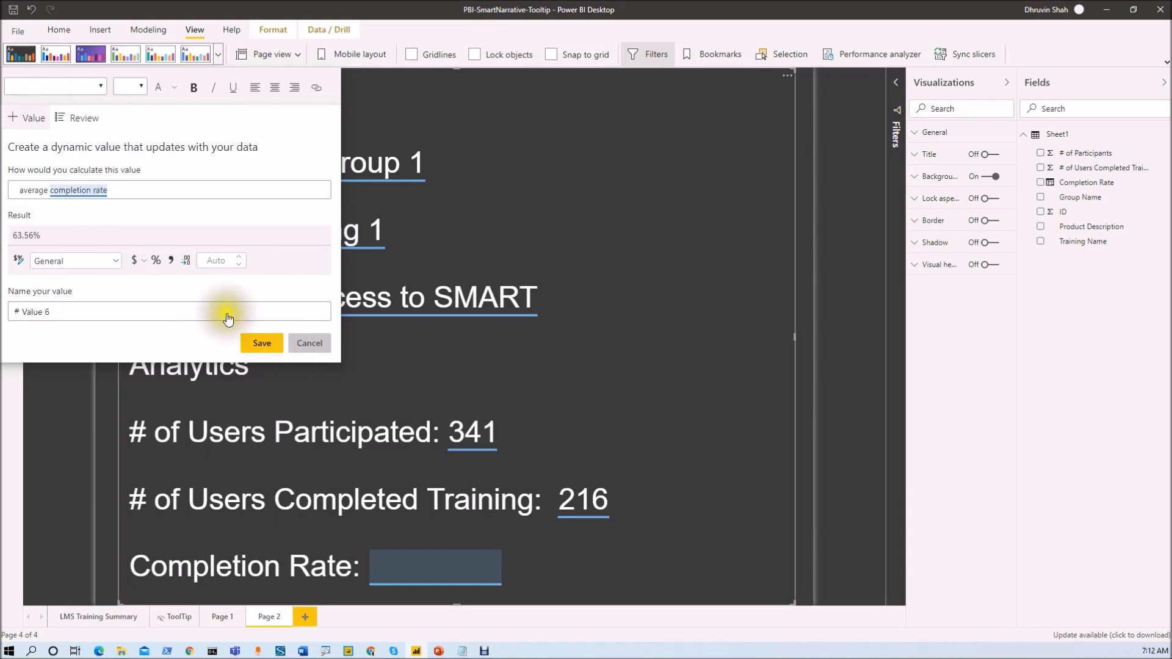
click(259, 343)
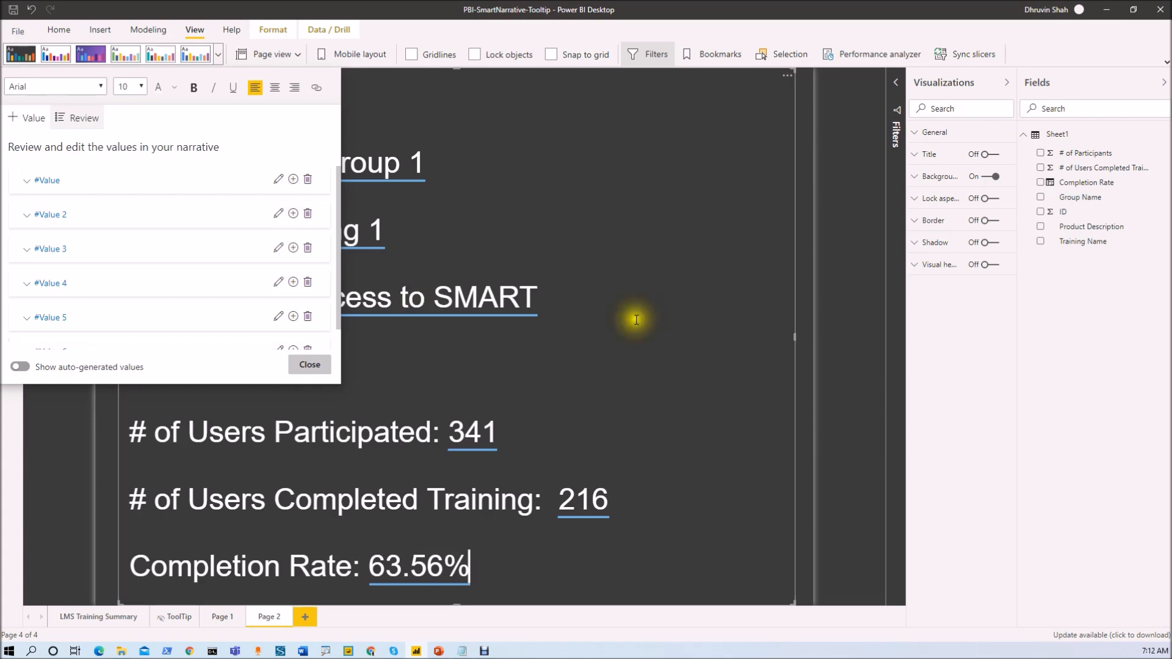
- Shrink and reposition the narrative visual so its text is clear of the value-editing pane
click(764, 134)
drag(795, 70, 718, 153)
click(322, 159)
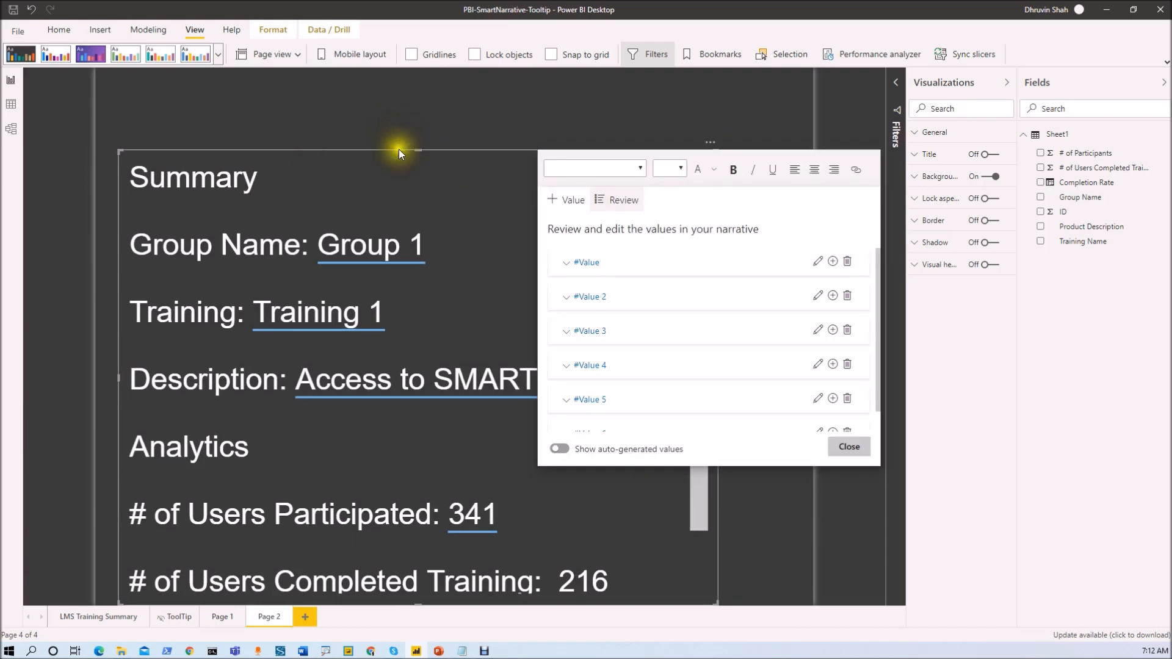
click(727, 131)
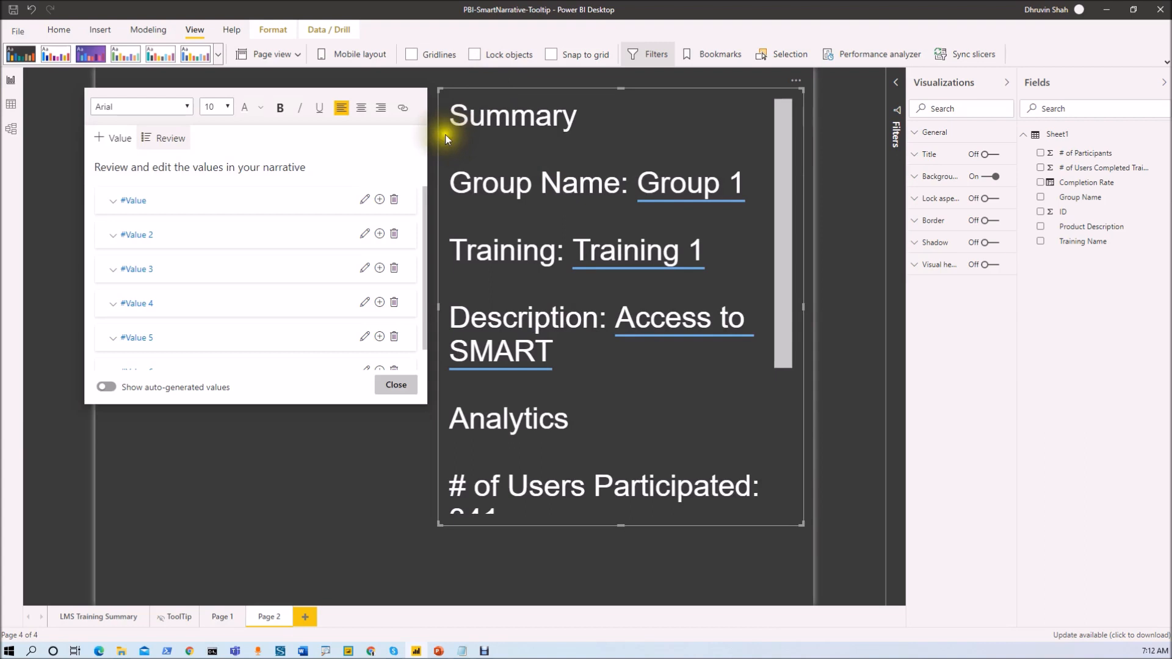
- Center the Summary heading in the narrative and set its font color to golden yellow
drag(600, 120, 437, 113)
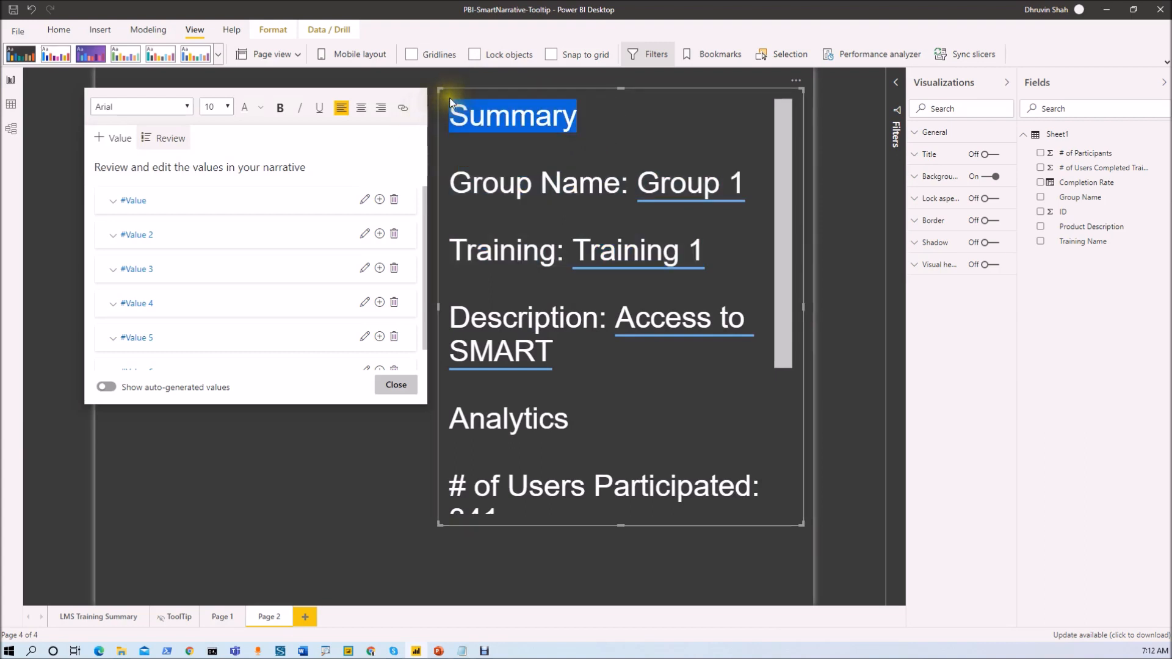
click(363, 112)
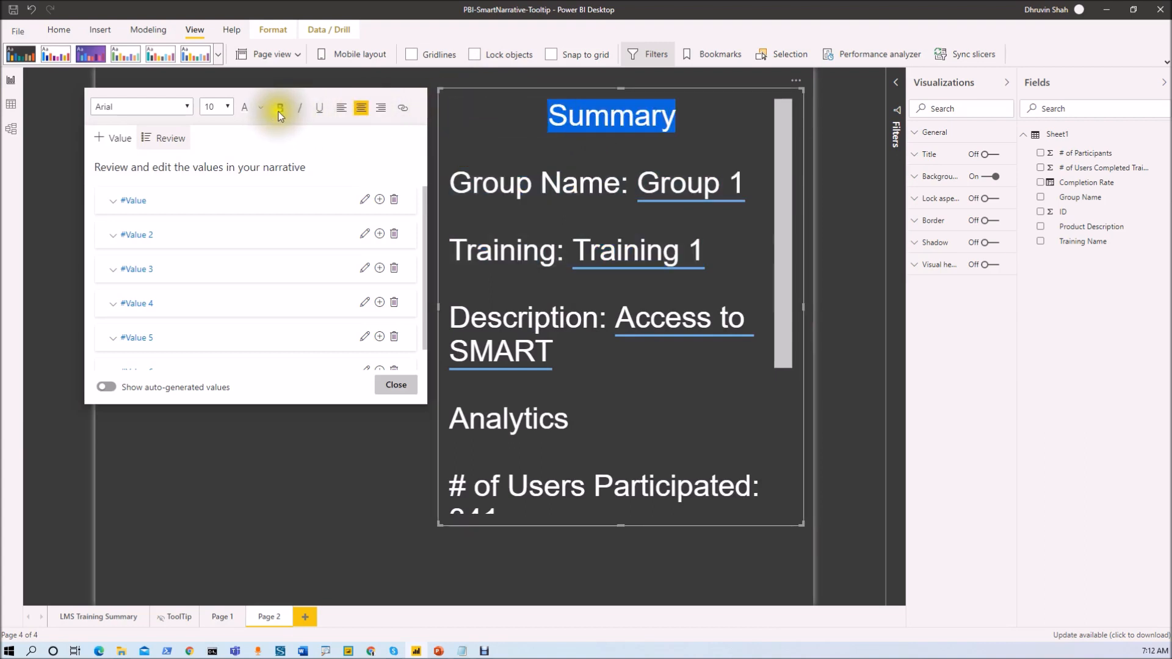
click(228, 109)
click(227, 111)
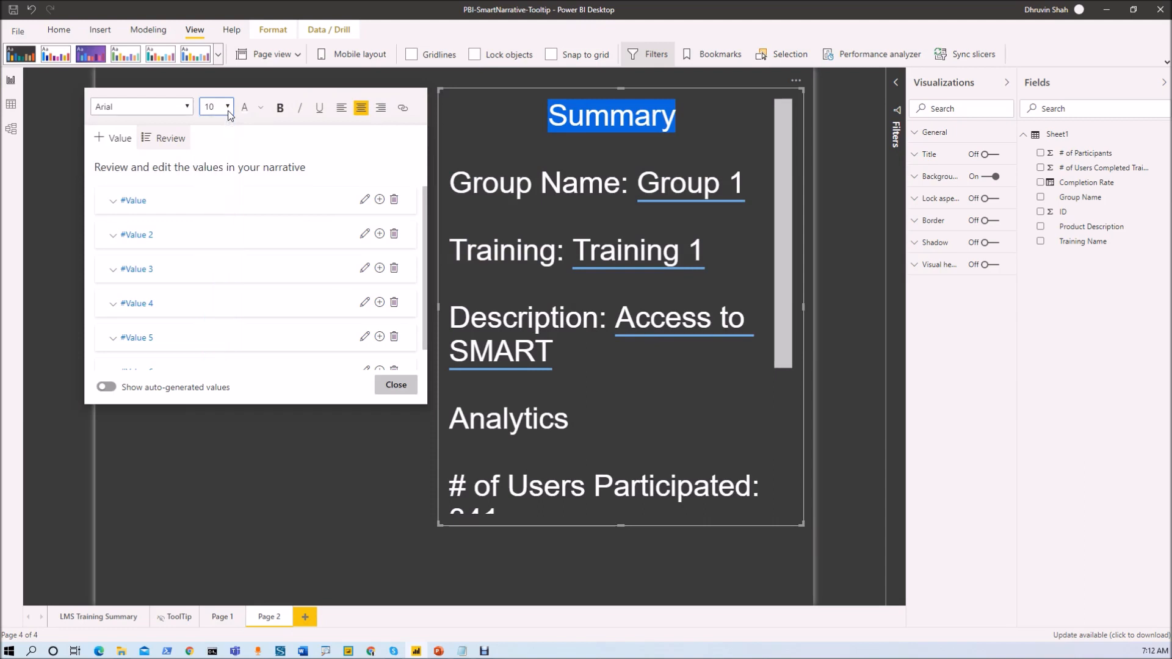
click(260, 113)
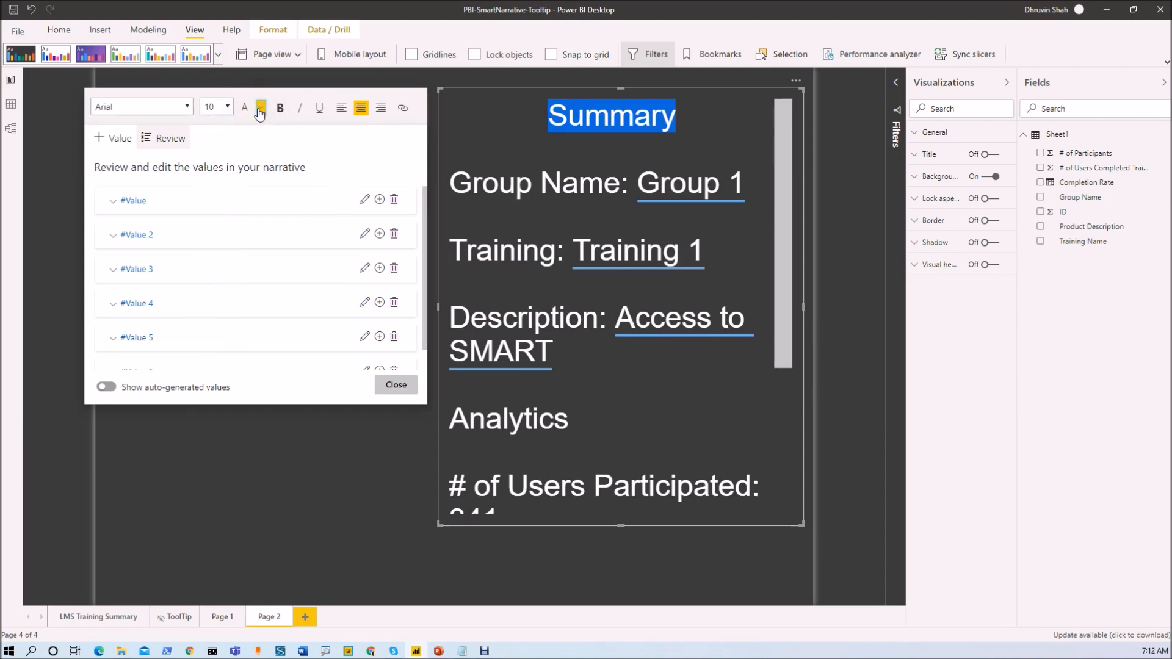
click(259, 112)
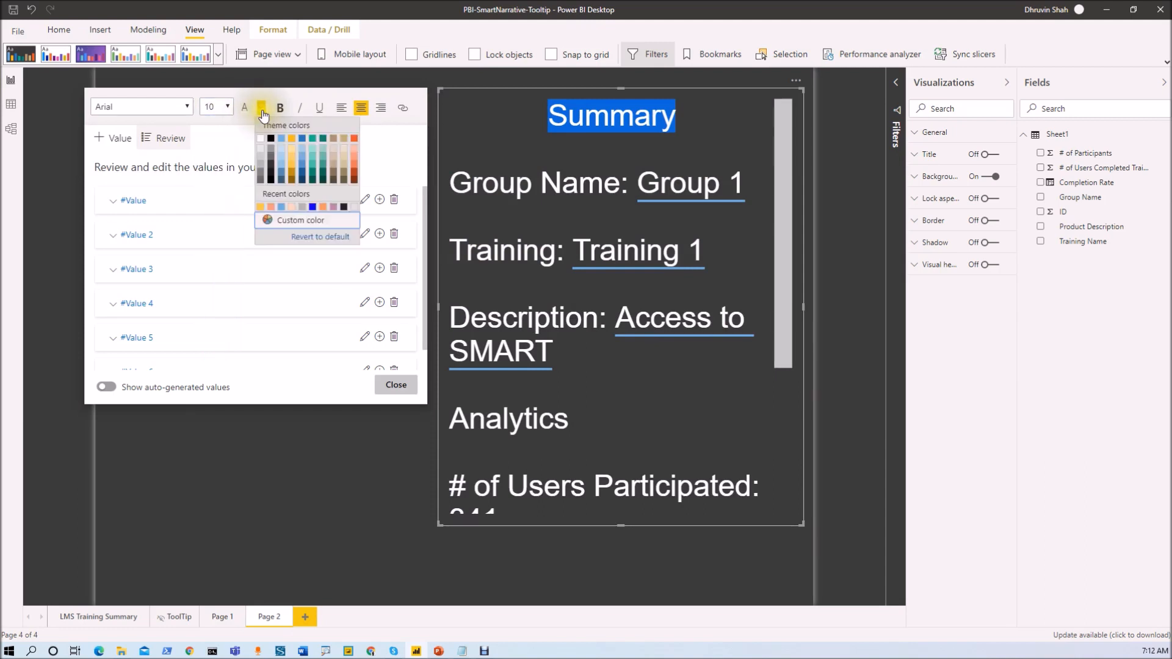
click(261, 208)
- Apply the golden yellow font color to the Group Name, Training and Description labels
click(559, 187)
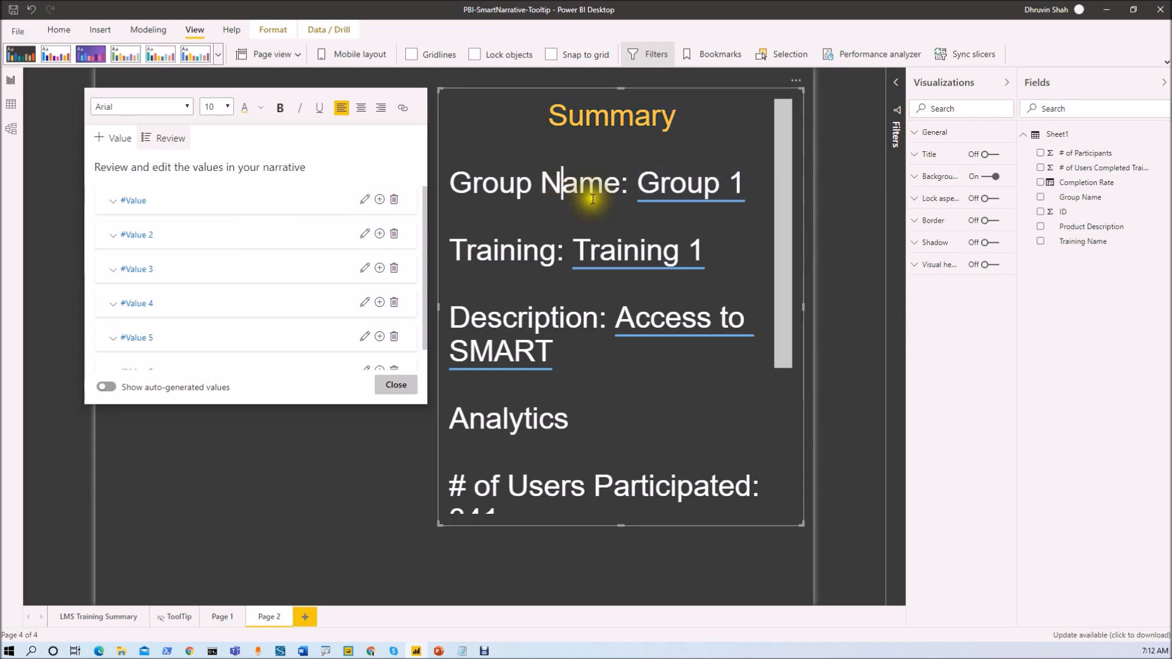
drag(629, 184, 443, 188)
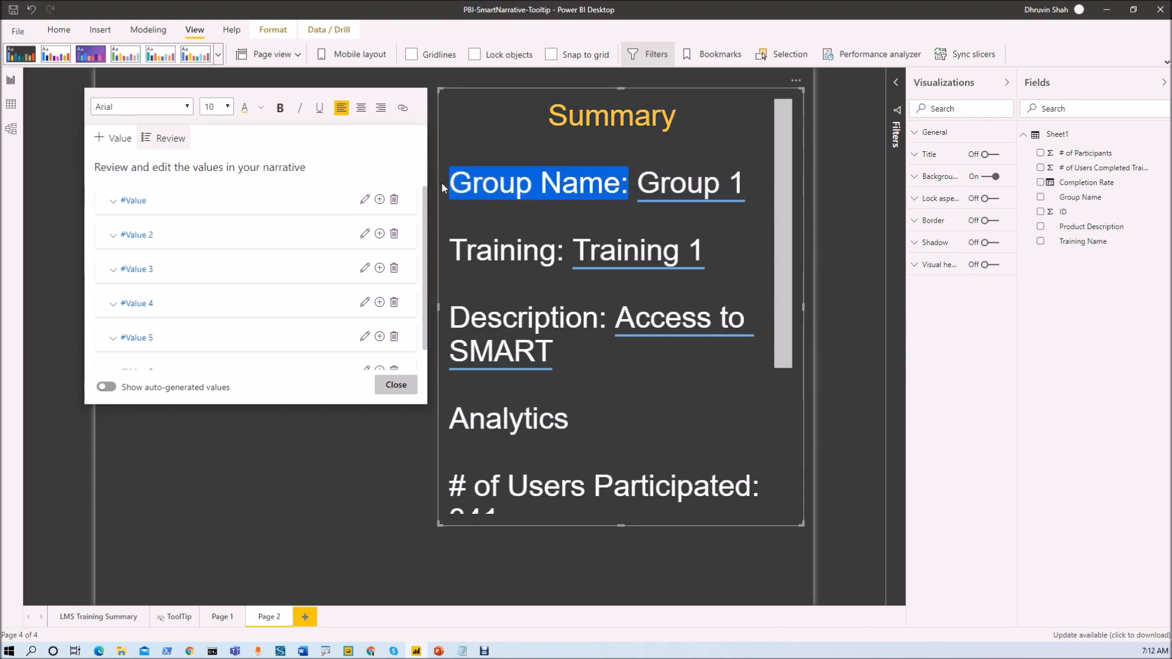
drag(557, 251, 441, 251)
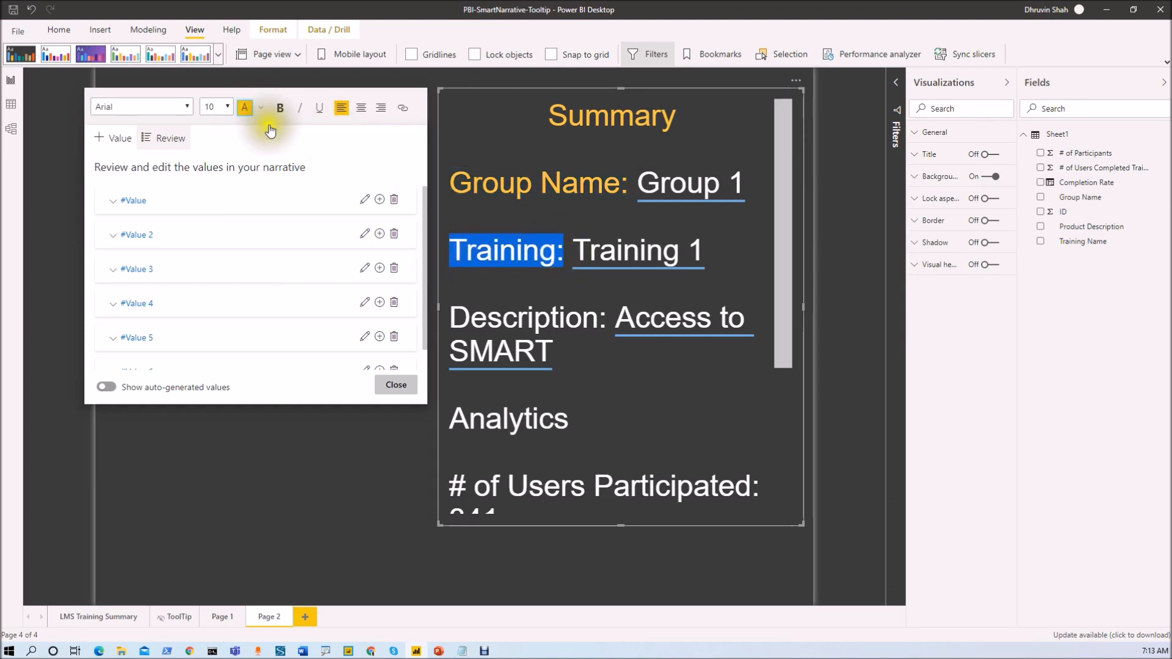
drag(607, 319, 446, 315)
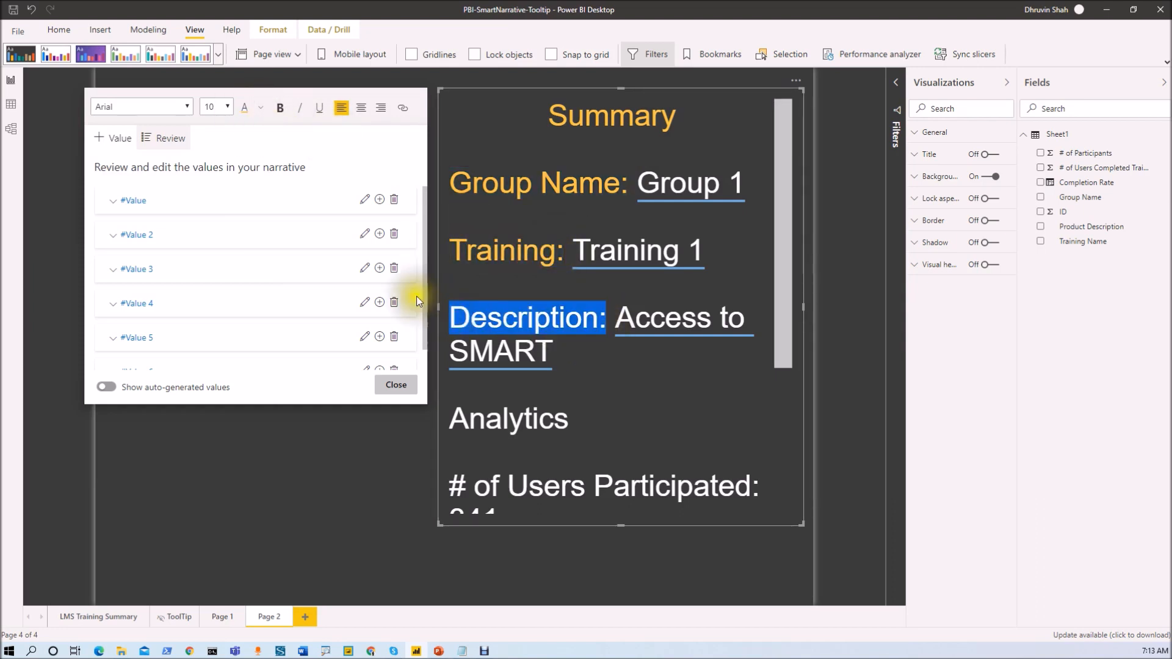
click(244, 108)
- Center the Analytics heading and color it and its participated, completed training and completion rate labels golden yellow
drag(605, 418, 450, 418)
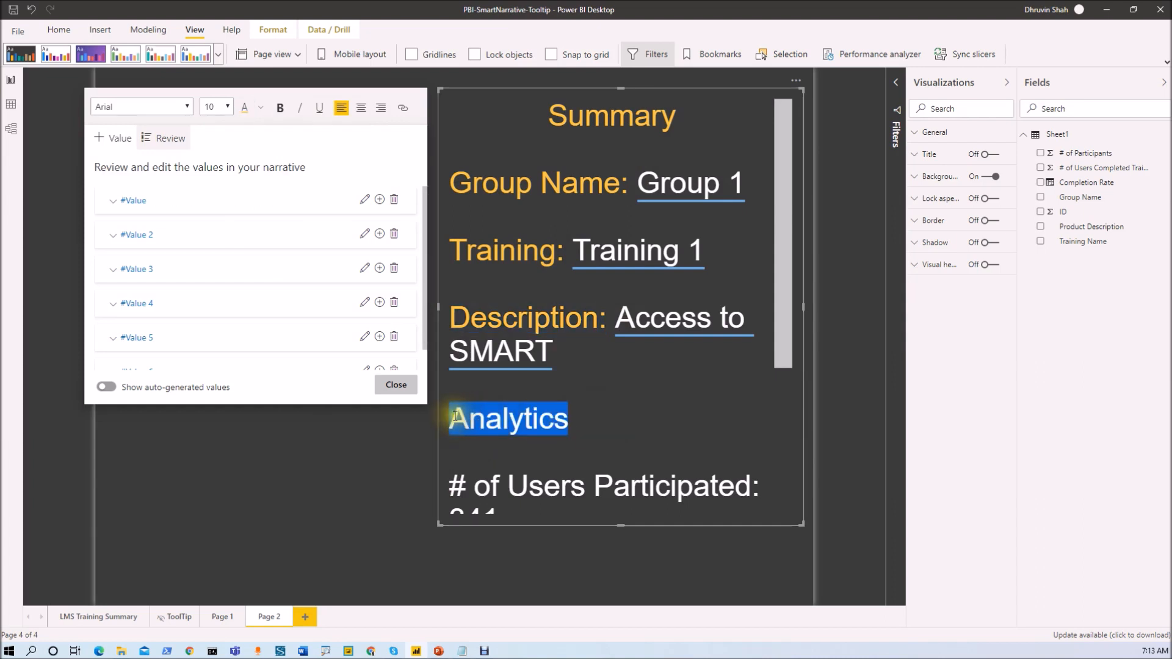
click(364, 110)
scroll(670, 431, down, 5)
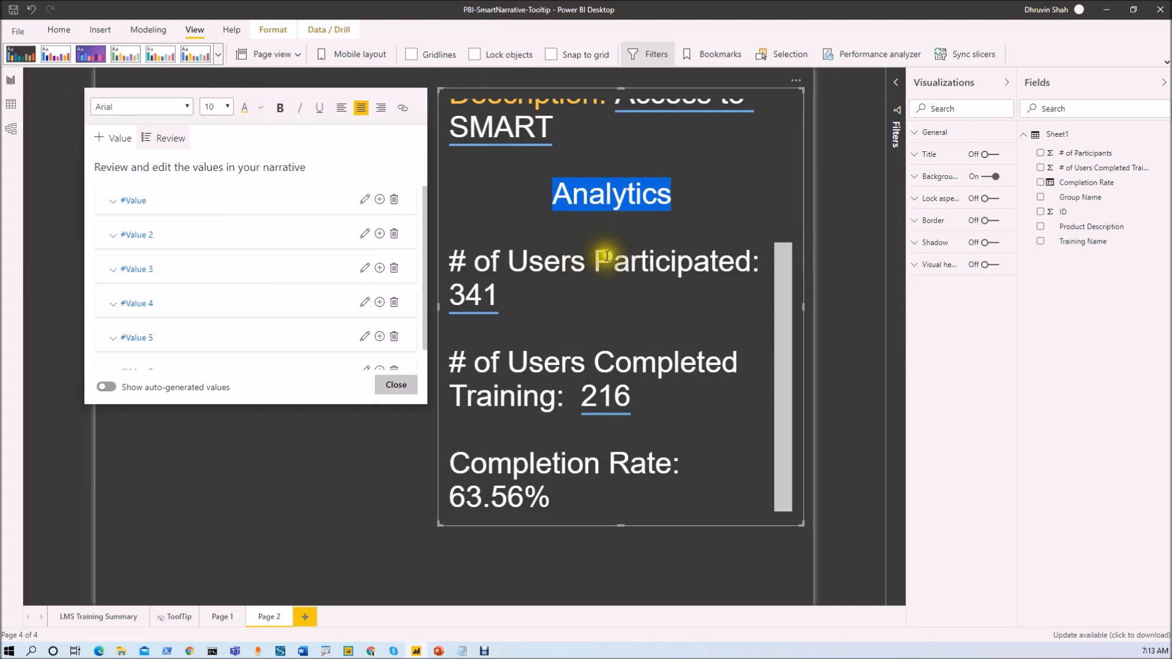
drag(760, 261, 441, 254)
click(247, 114)
drag(574, 398, 440, 365)
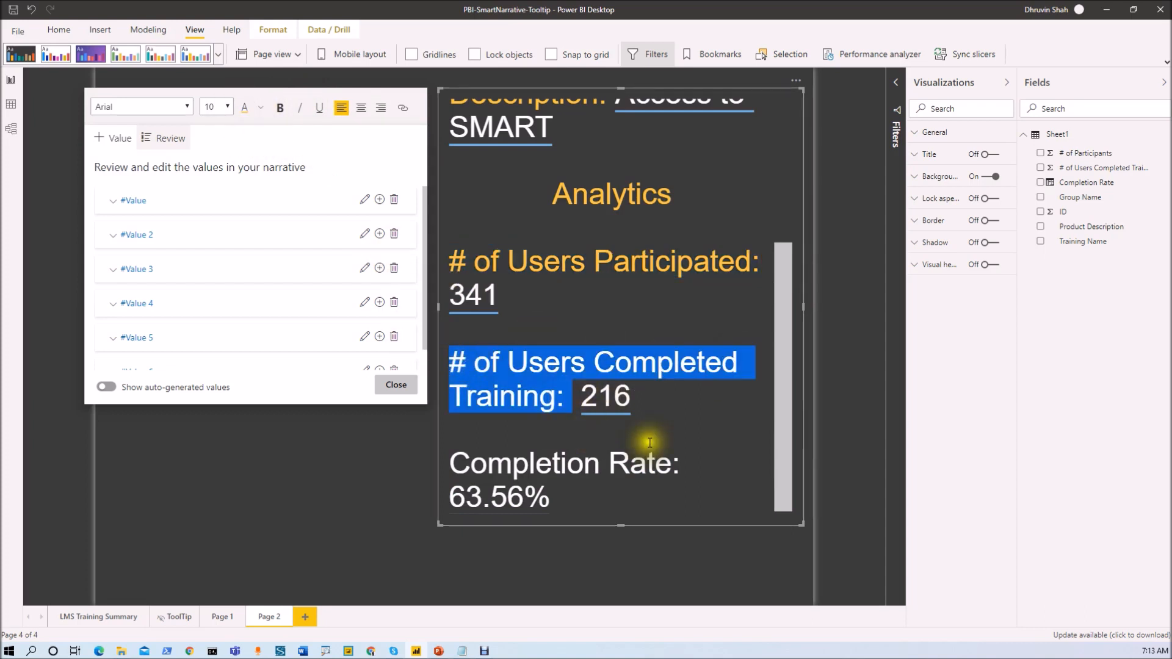
drag(686, 465, 450, 462)
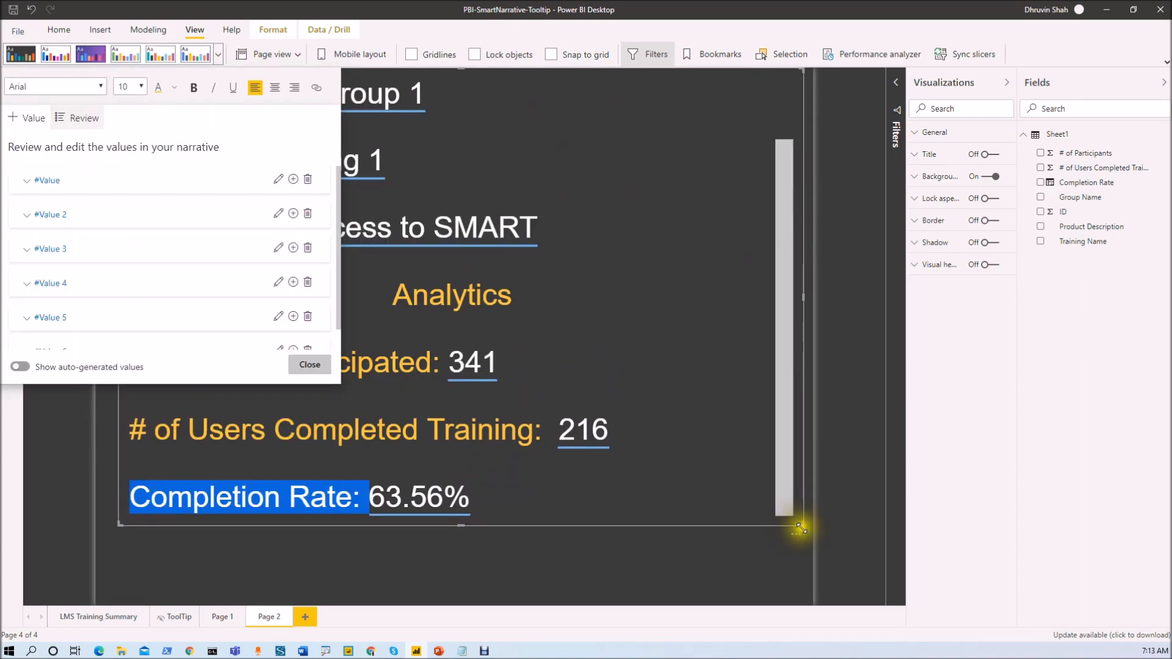
- Enlarge the narrative visual until it spans the tooltip page and shows all its lines
drag(800, 529, 802, 606)
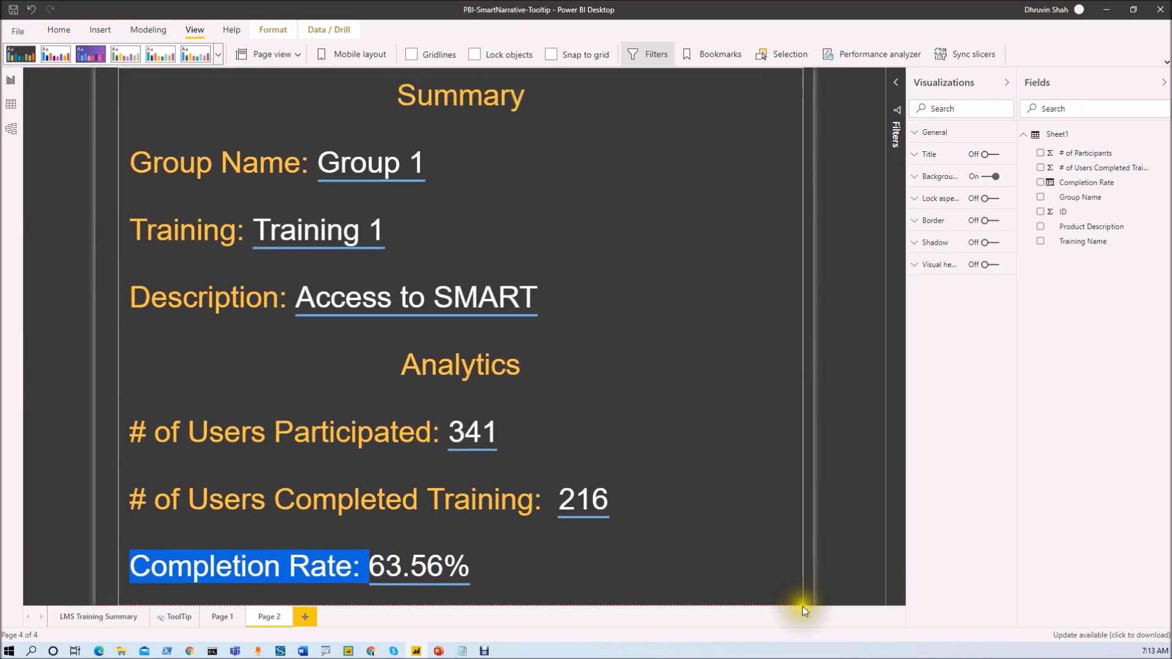
click(658, 299)
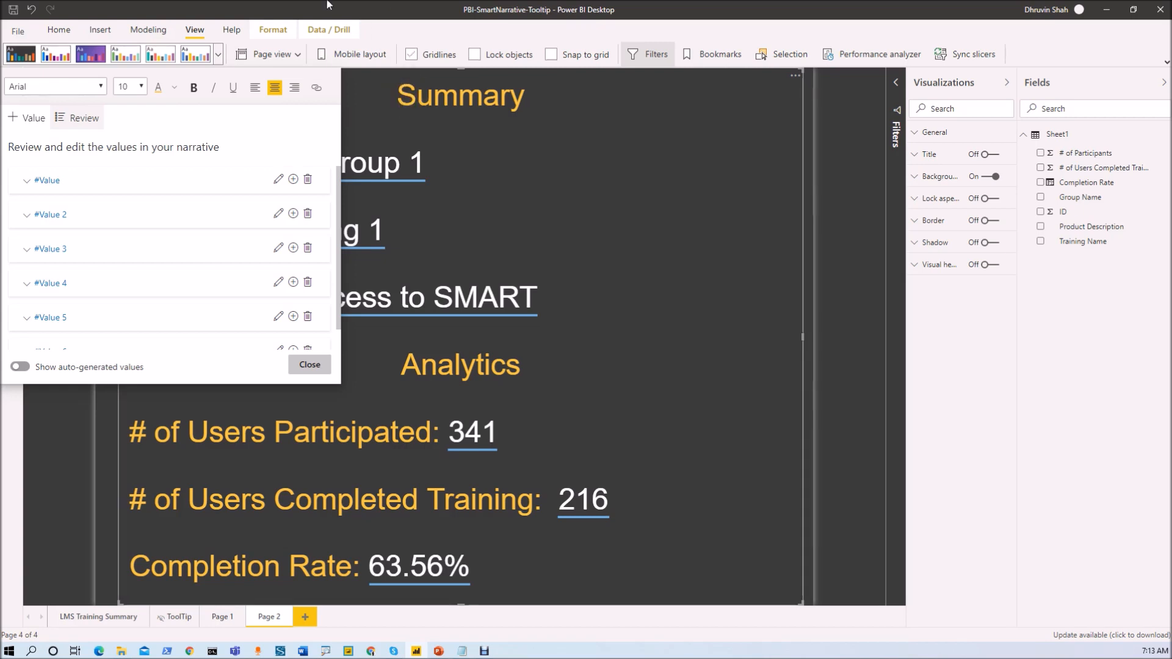
- Rename the report page Page 2 as TooltipSN
click(262, 618)
click(262, 617)
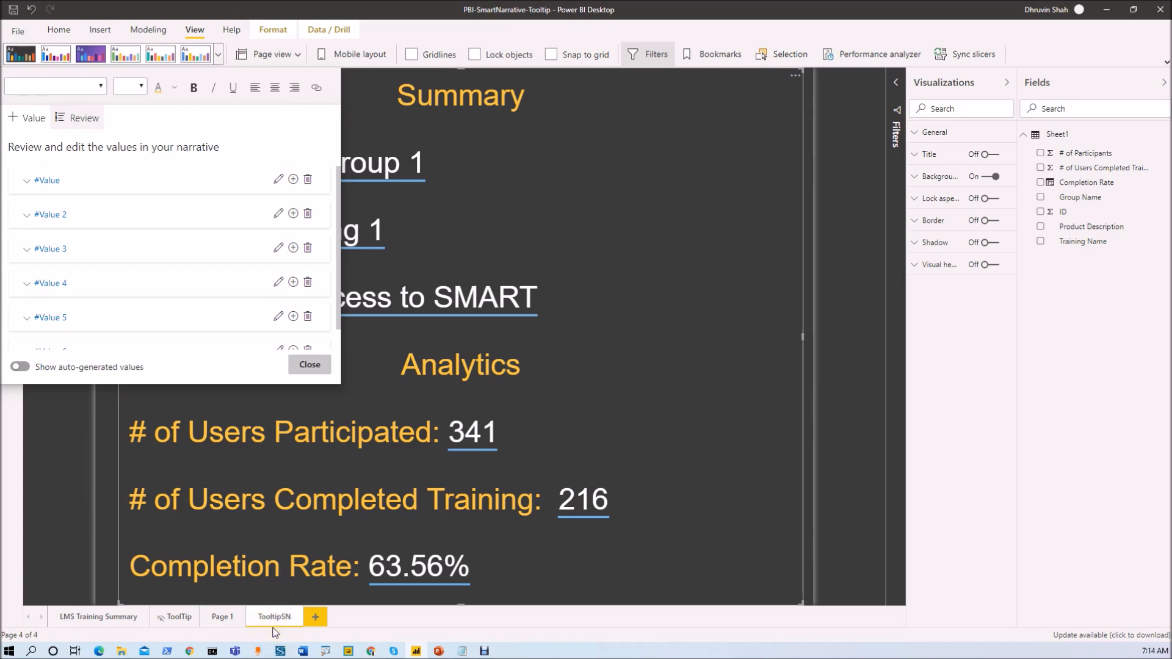
- Turn on the Tooltip option in the TooltipSN page's page information
key(ctrl+4)
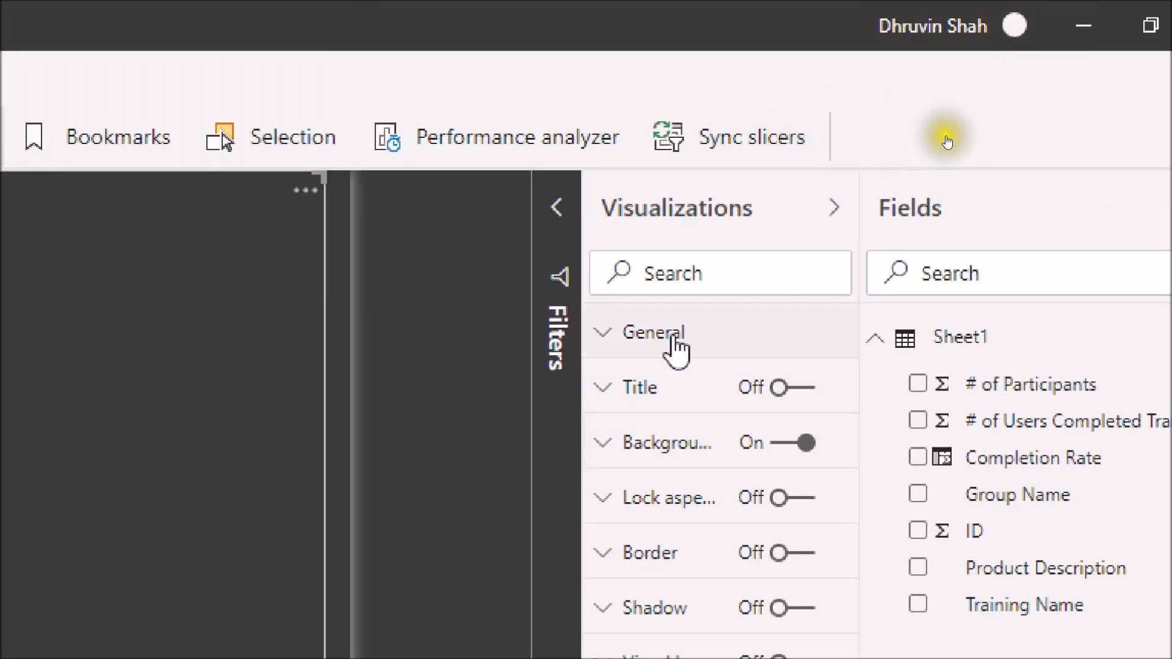
click(340, 334)
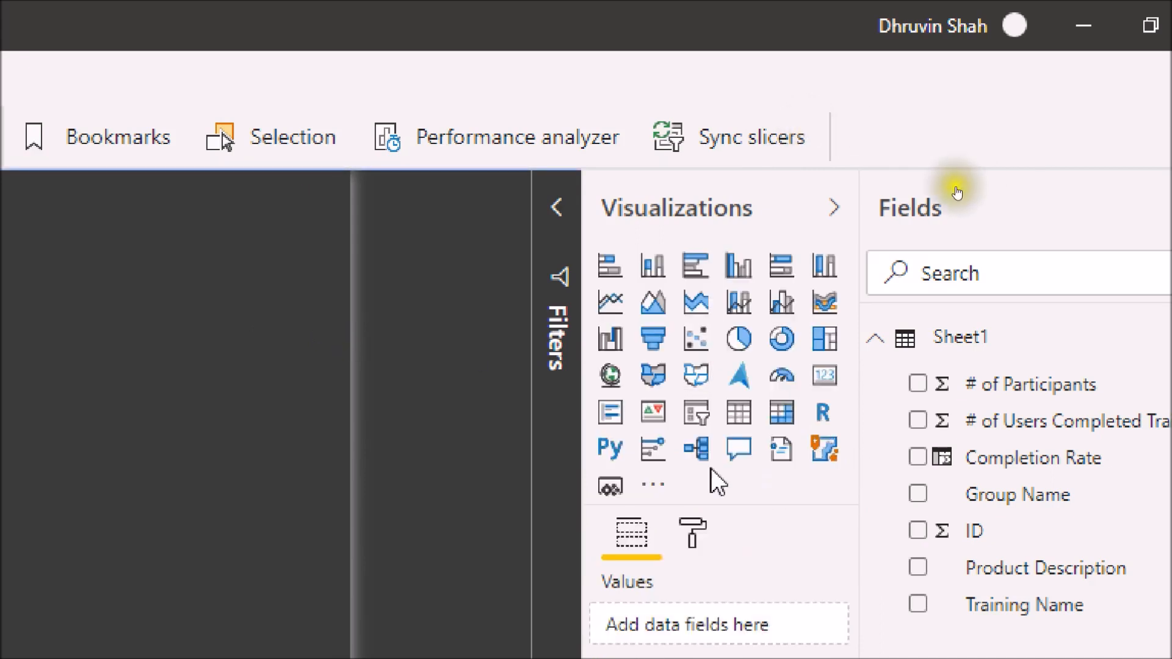
click(694, 540)
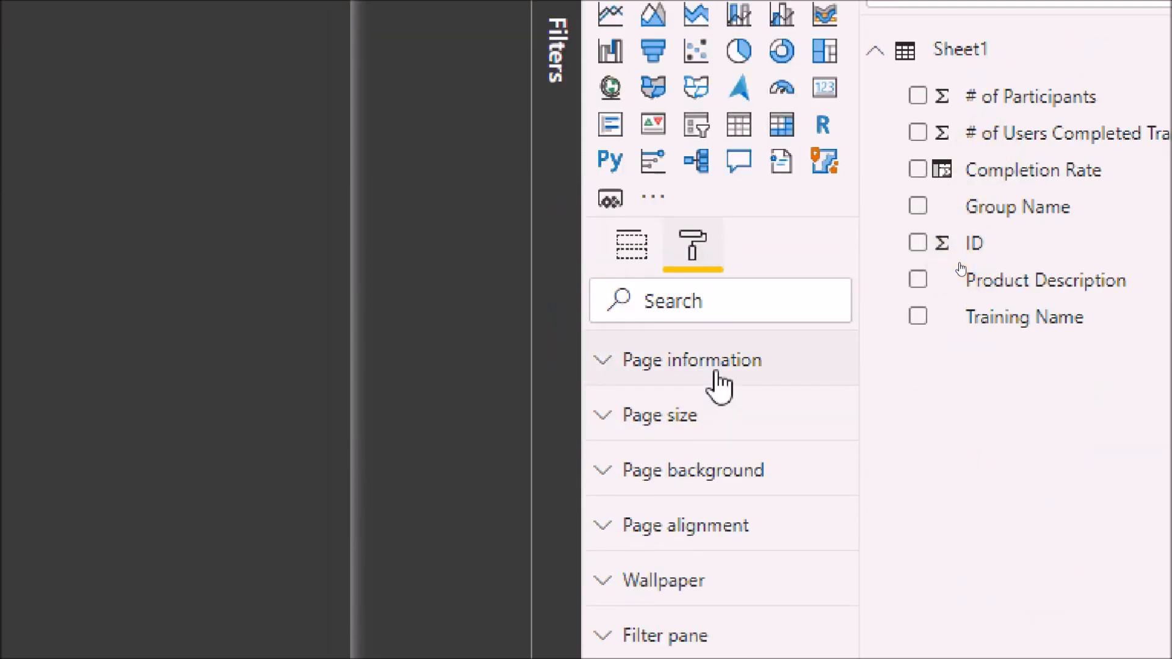
click(717, 374)
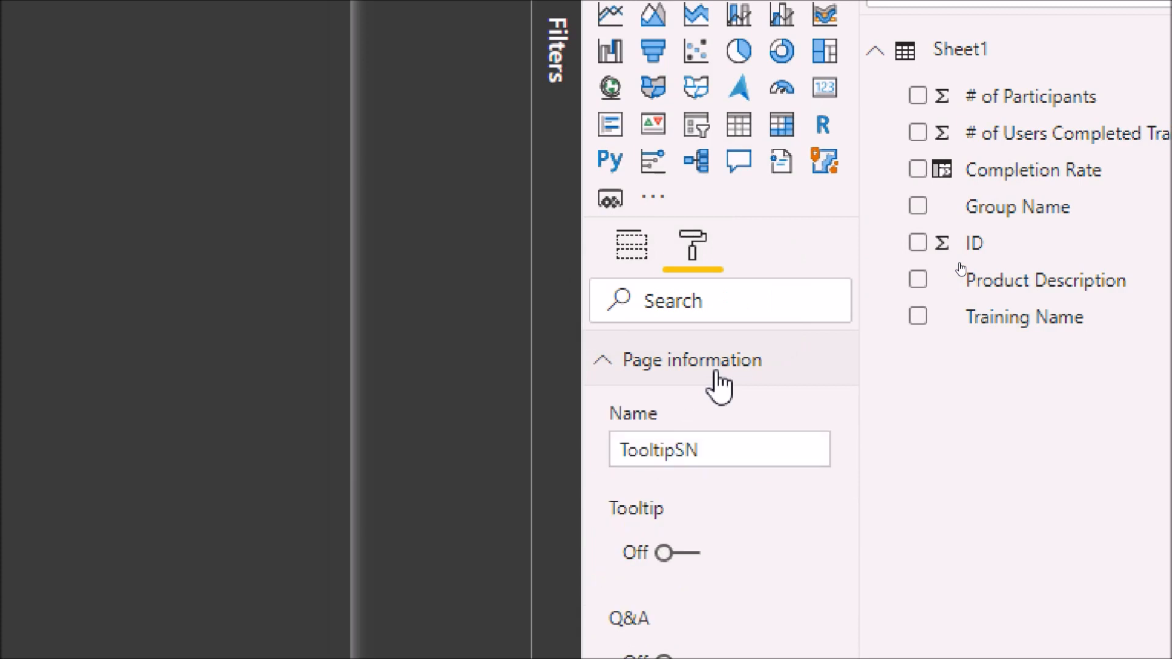
click(686, 560)
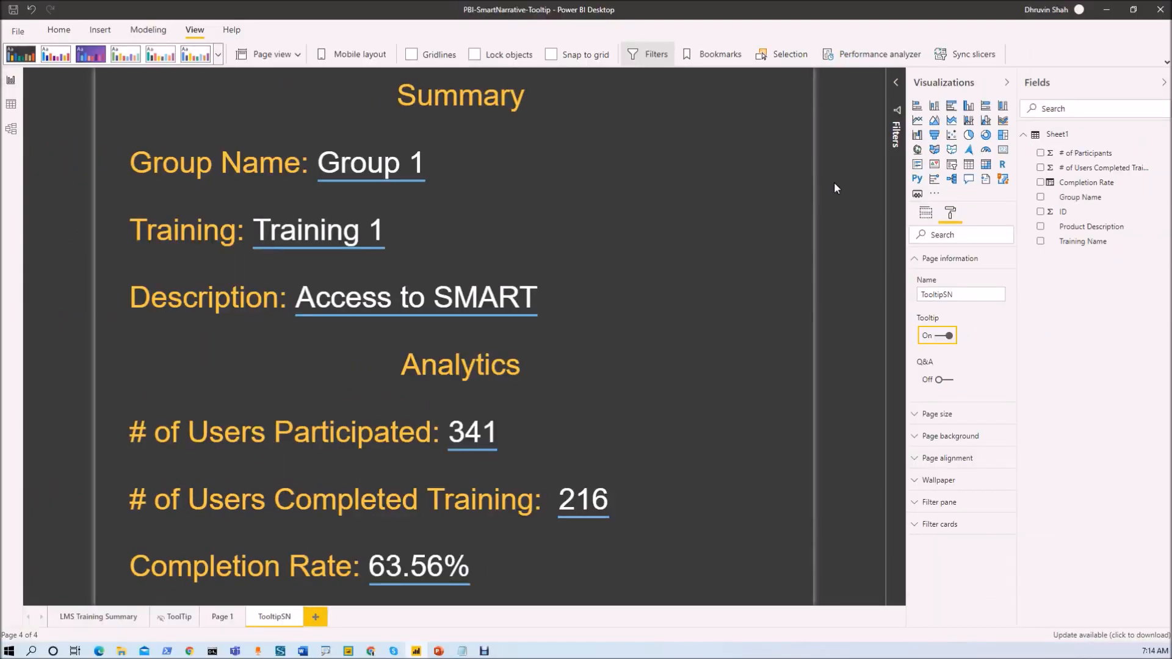
- Turn on the Tooltip option for the stacked bar chart on the LMS Training Summary page
click(123, 617)
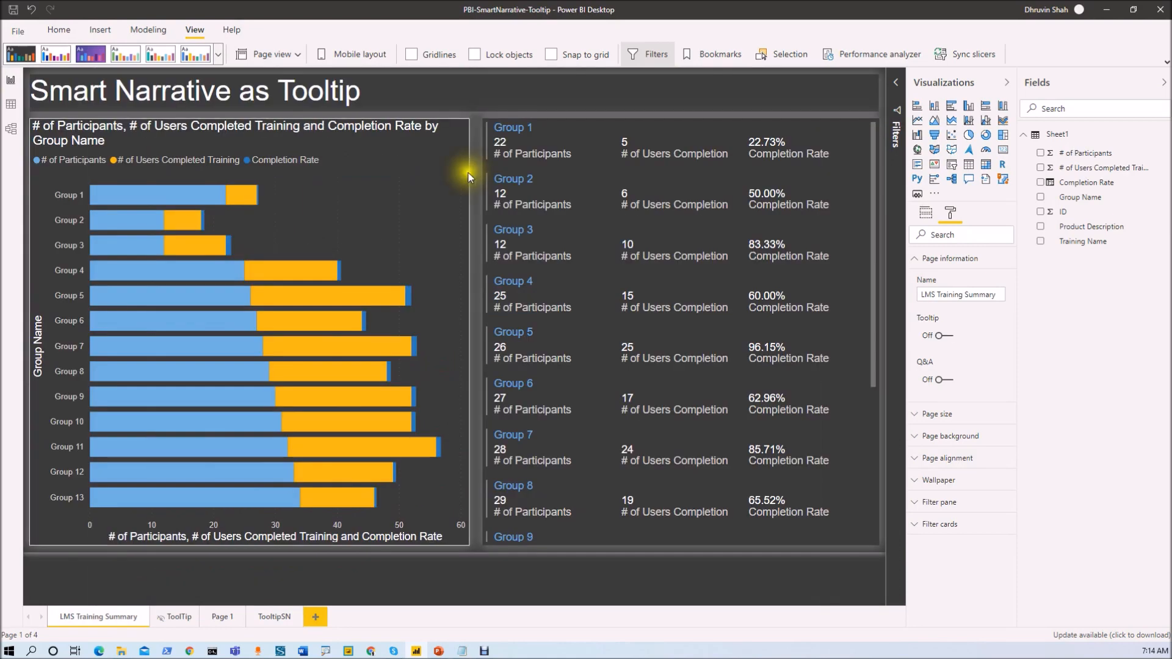
click(468, 177)
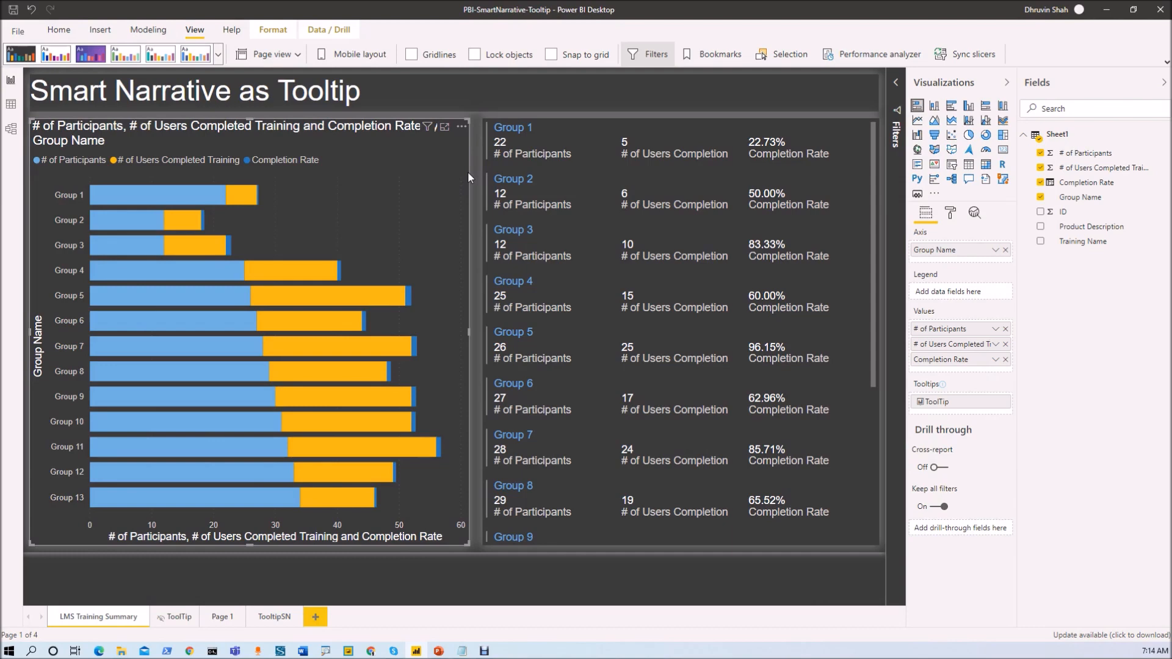
click(946, 216)
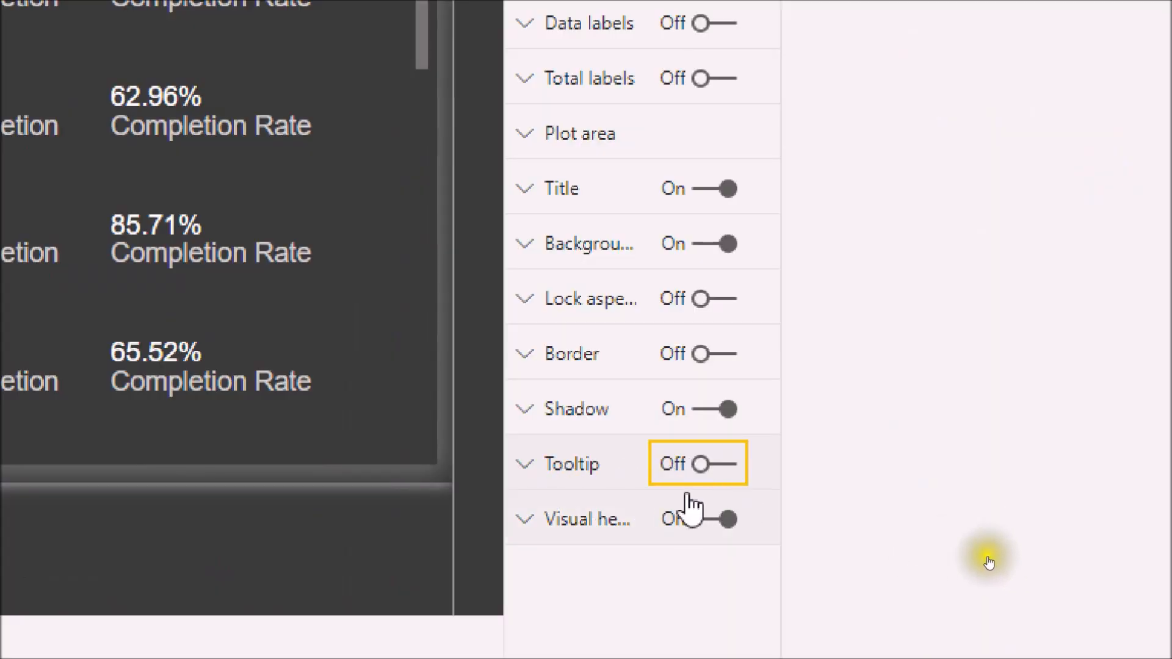
click(736, 475)
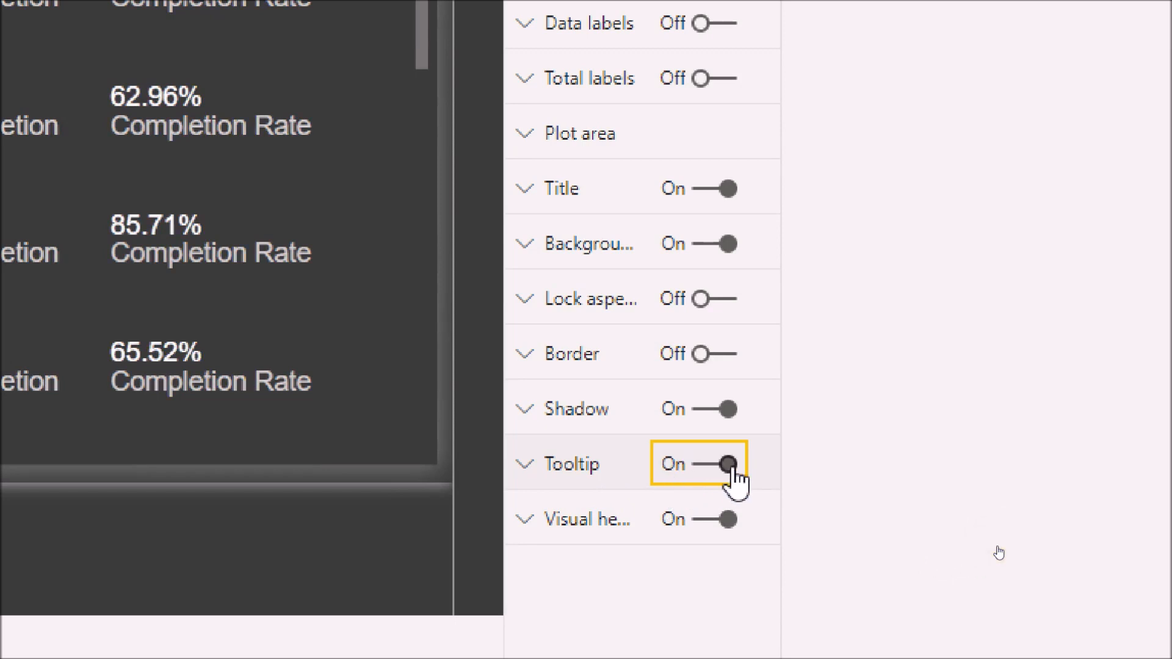
- Set the bar chart's tooltip type to Report page and its tooltip page to TooltipSN
click(542, 467)
scroll(542, 465, down, 4)
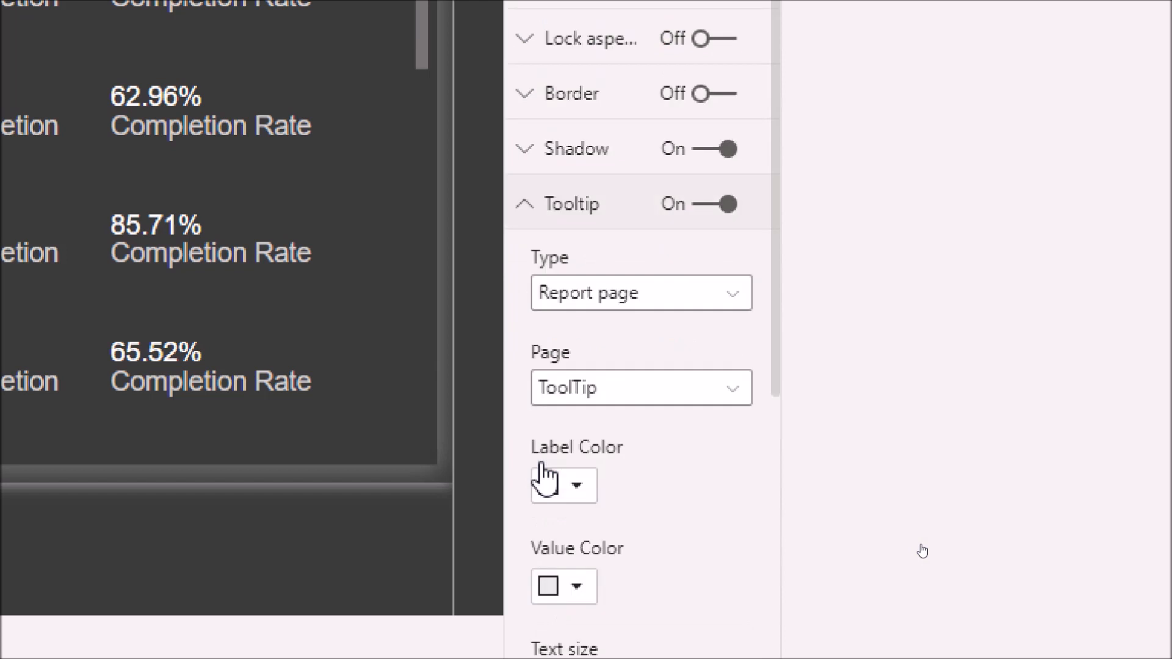
scroll(542, 471, down, 1)
click(674, 260)
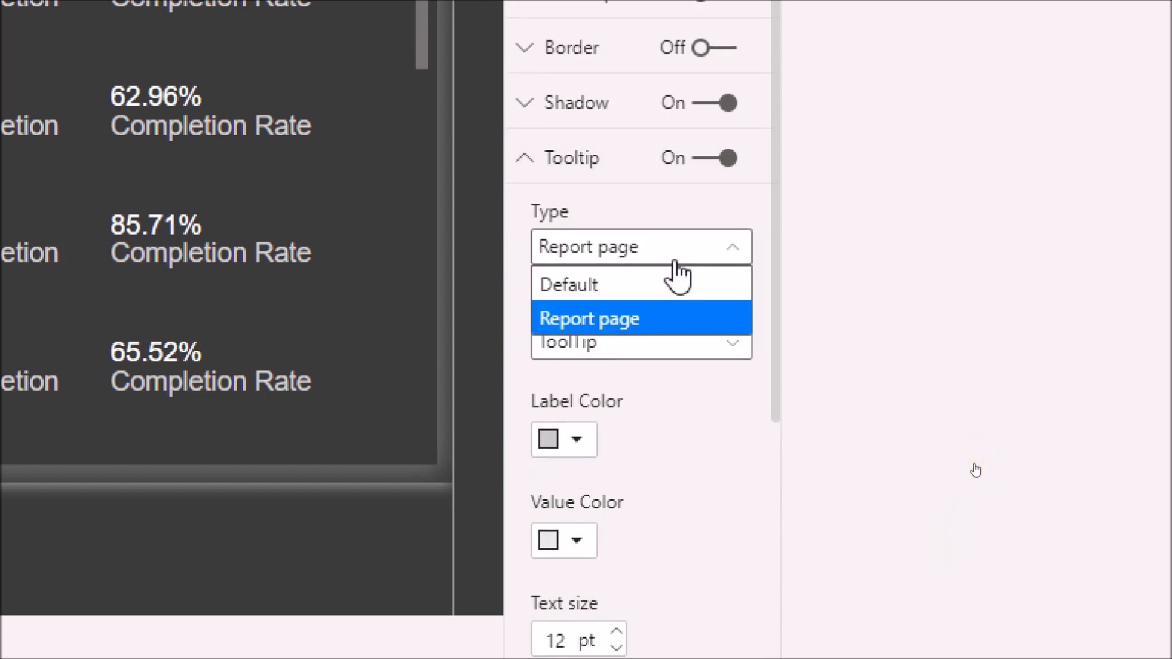
click(600, 322)
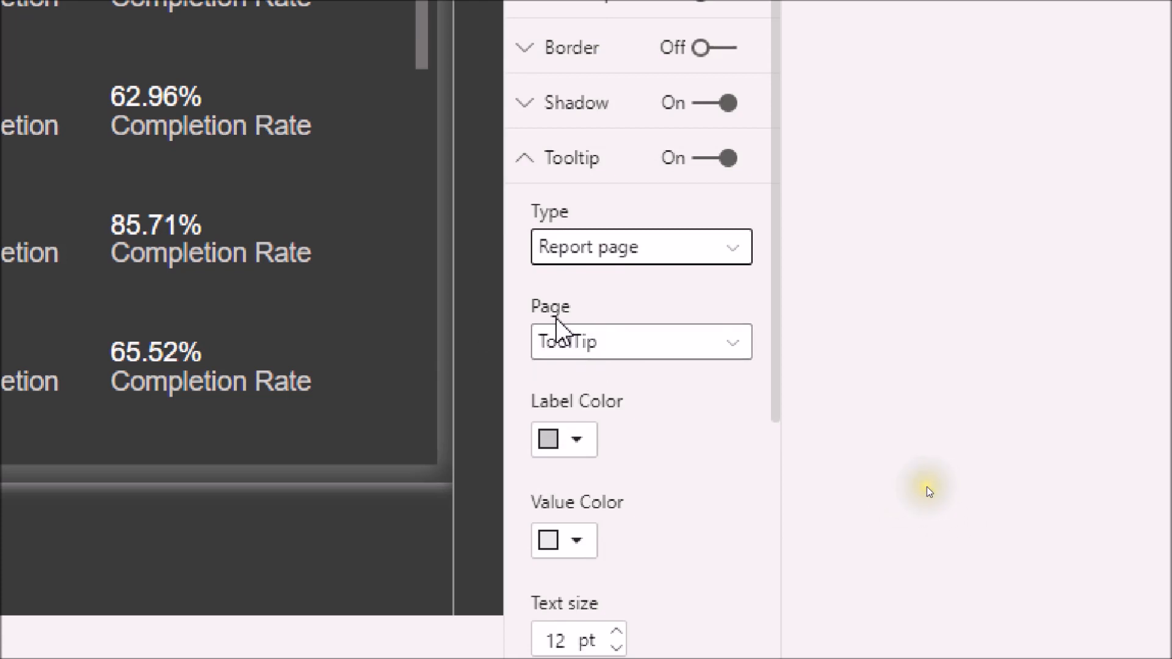
click(601, 353)
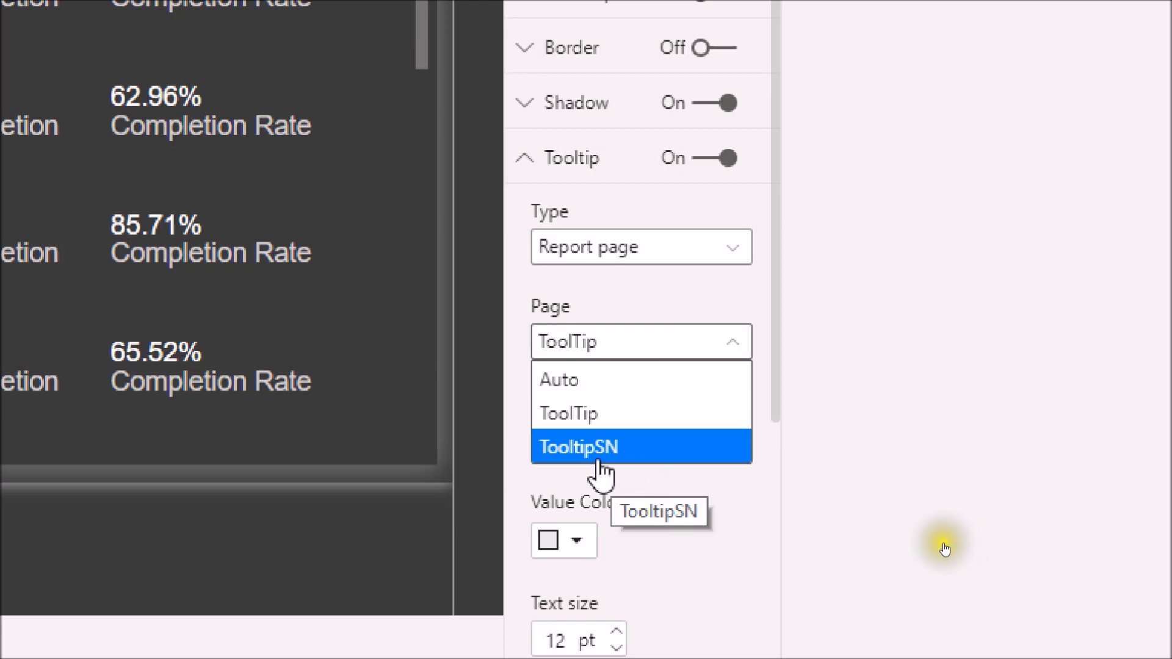
click(635, 470)
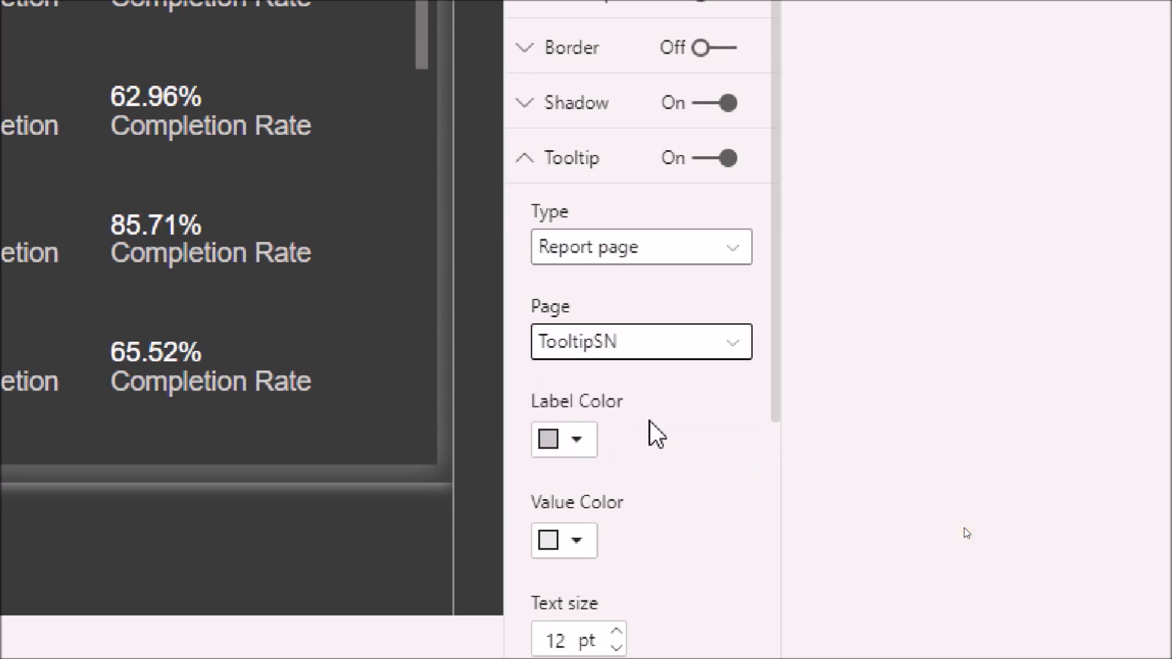
click(1007, 532)
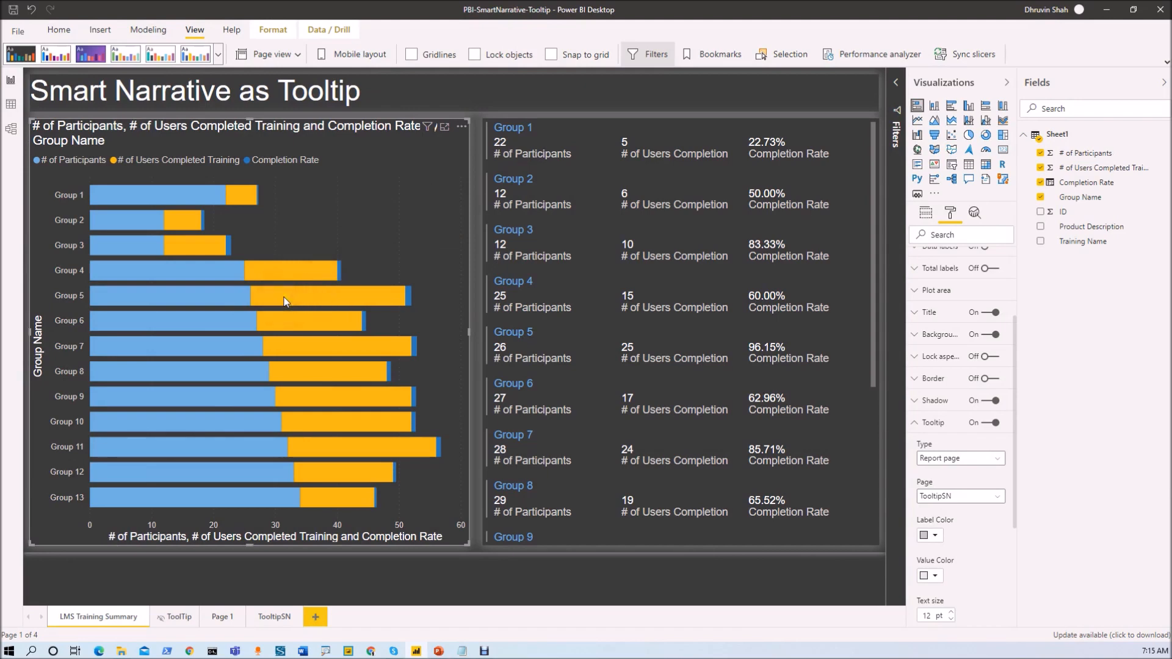
- Check the narrative tooltip on the chart's bars for several groups, including Group 5, Group 6, Group 1 and Group 9
mouse_move(284, 301)
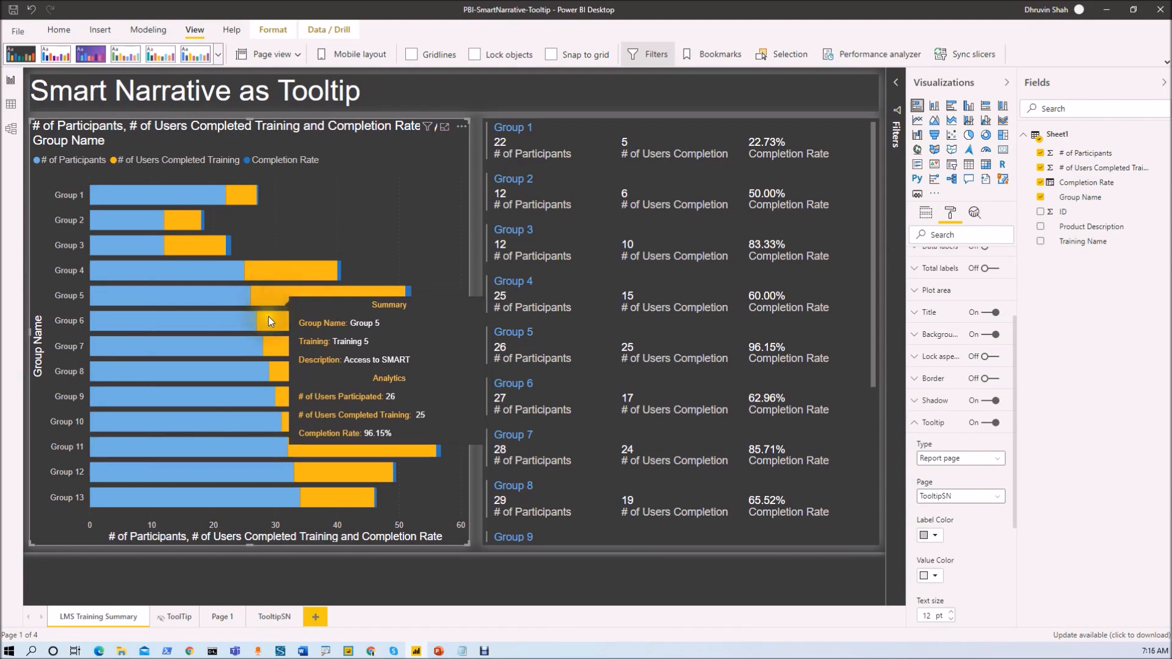
mouse_move(270, 322)
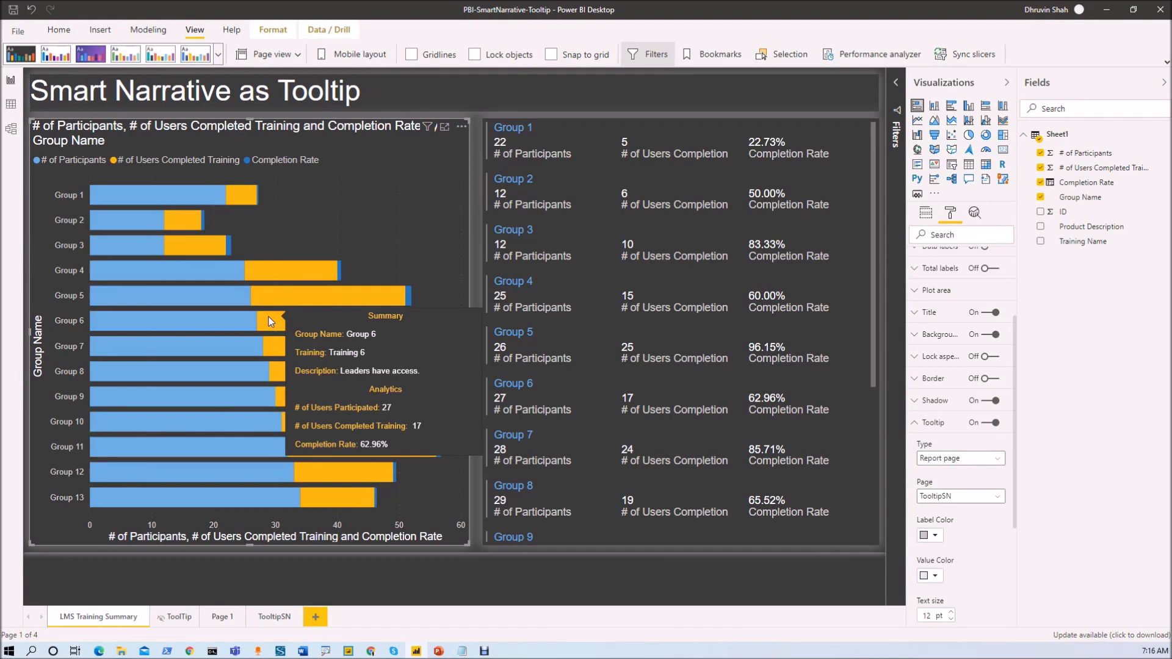
mouse_move(203, 197)
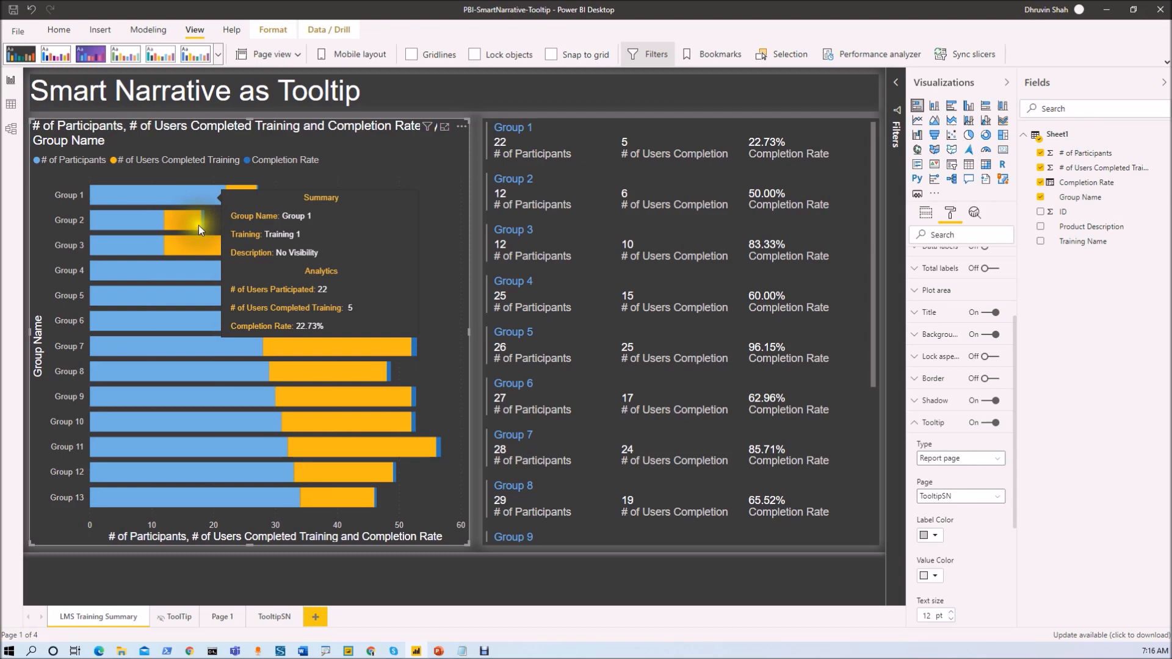
mouse_move(208, 398)
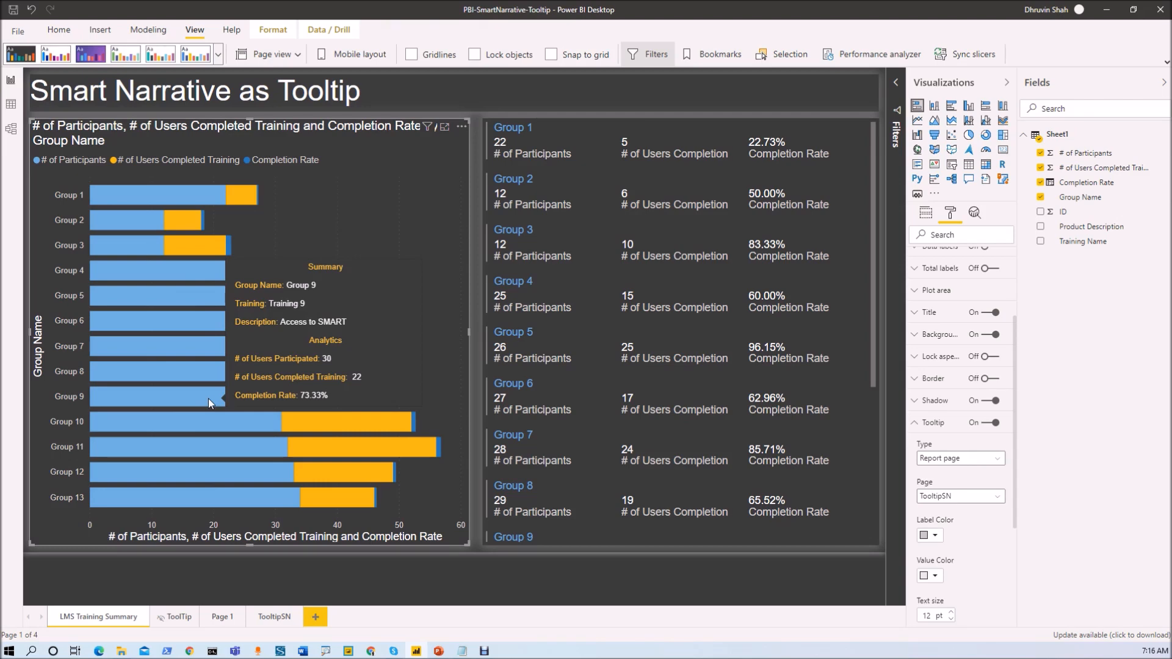
mouse_move(367, 351)
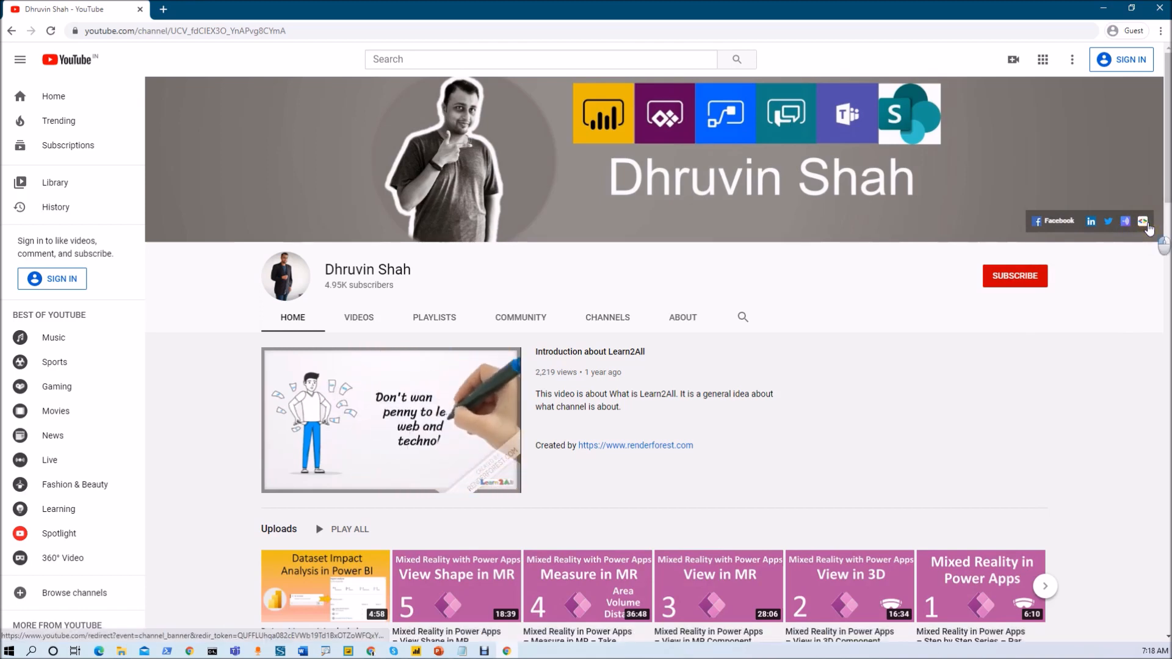
- In the browser, view the YouTube channel's linked Learn2ALL updates form and The Power Platform Show podcast on Anchor and Spotify, and return to the channel
click(1148, 225)
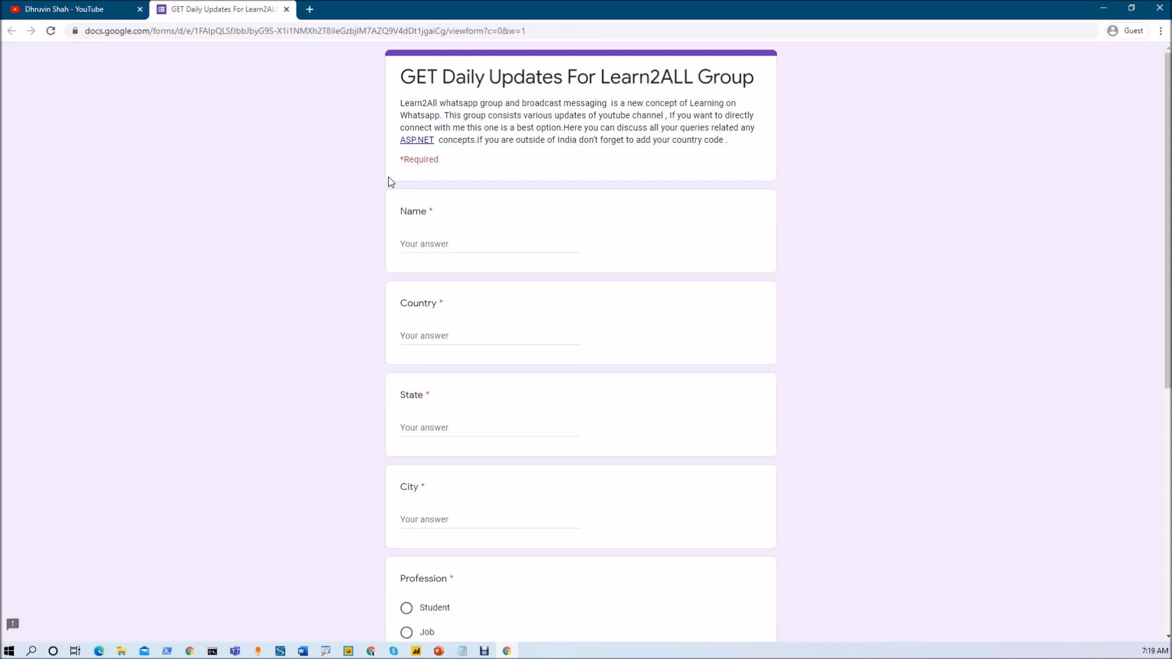
click(97, 7)
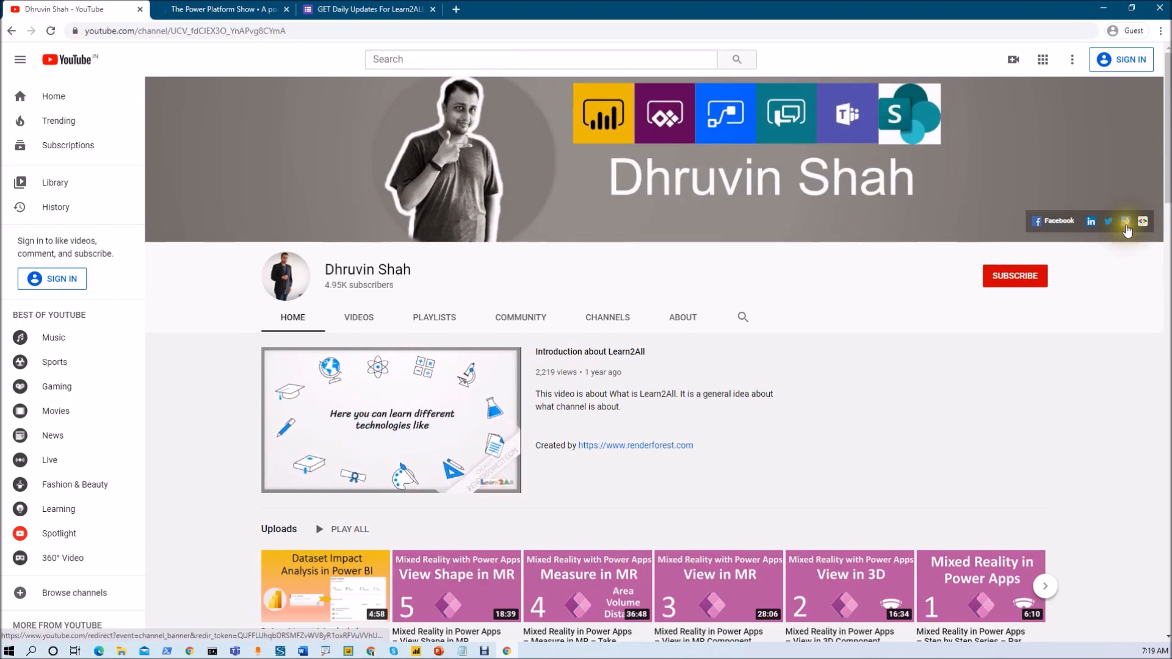
click(221, 9)
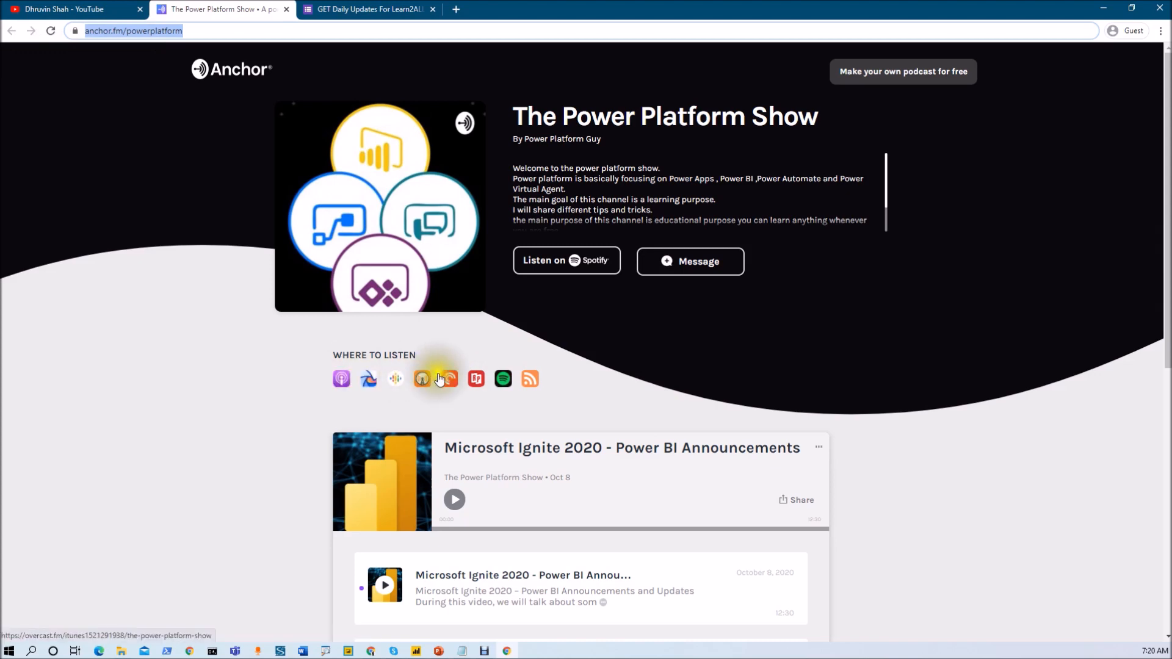
click(504, 380)
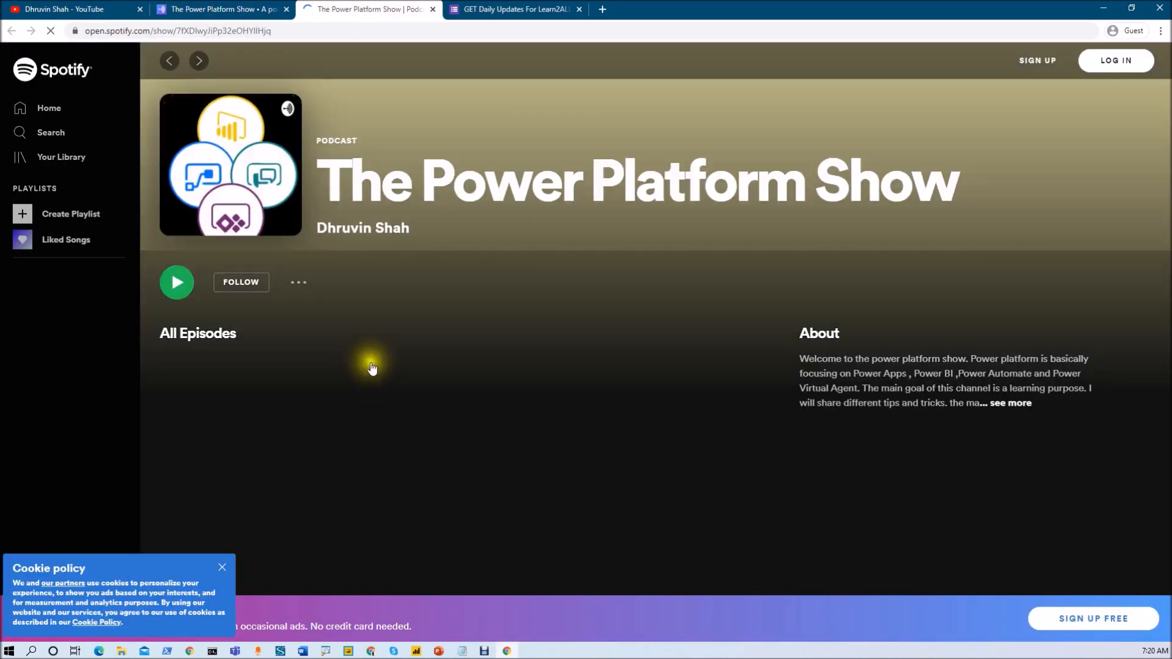
scroll(604, 464, down, 1)
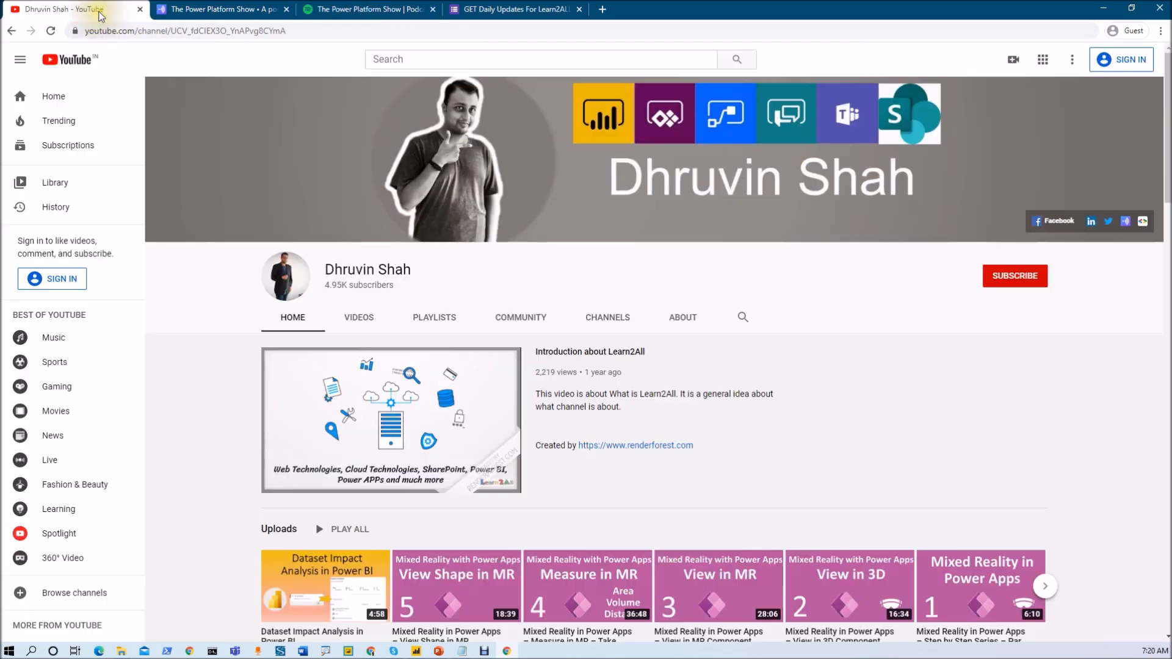
click(91, 9)
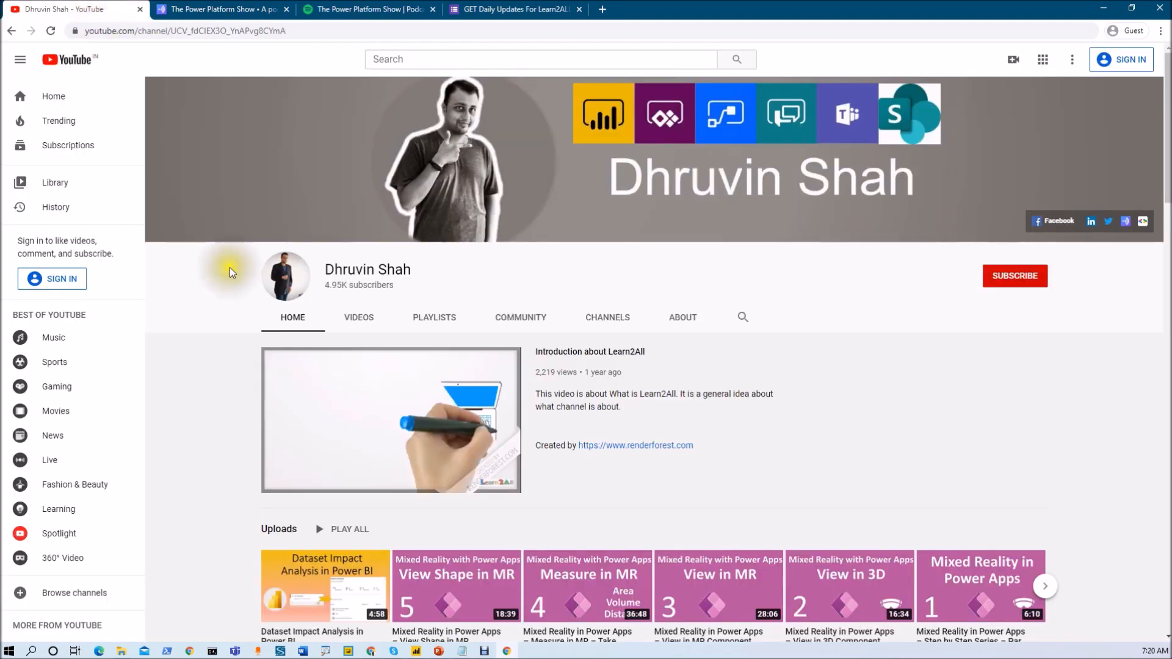